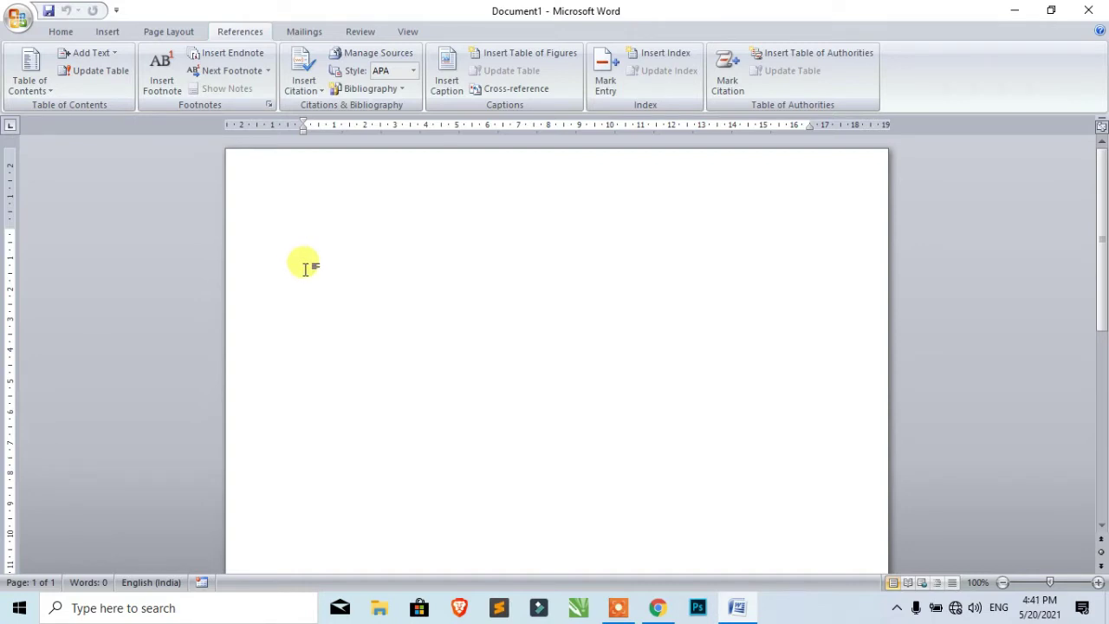
# Fill the blank document with sample paragraphs by entering =rand()
pyautogui.scroll(-1, 305, 268)
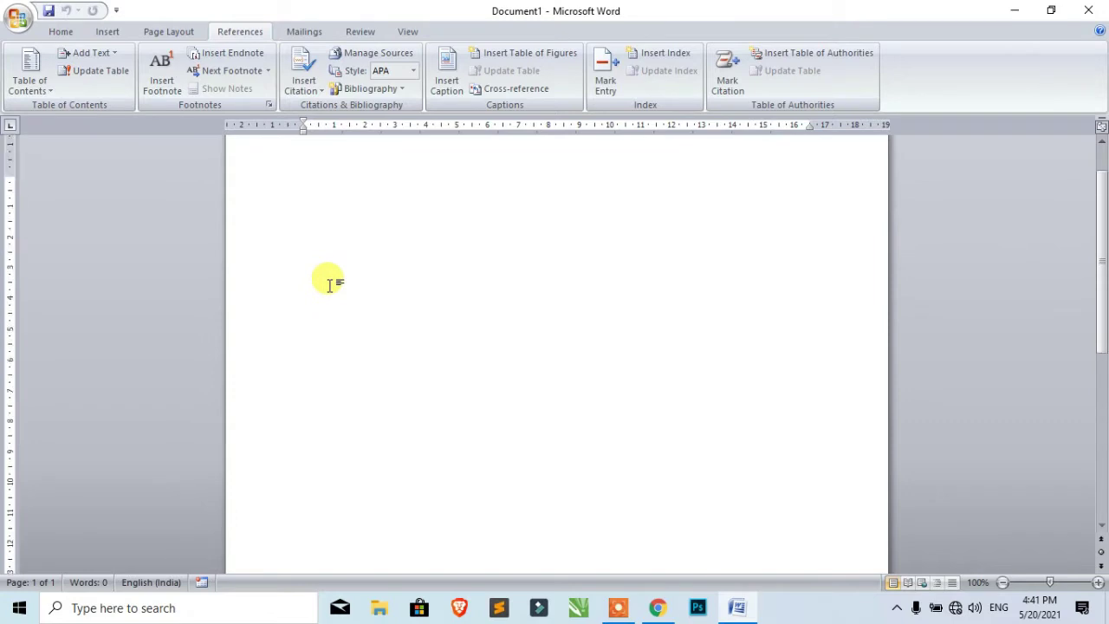
pyautogui.scroll(1, 330, 283)
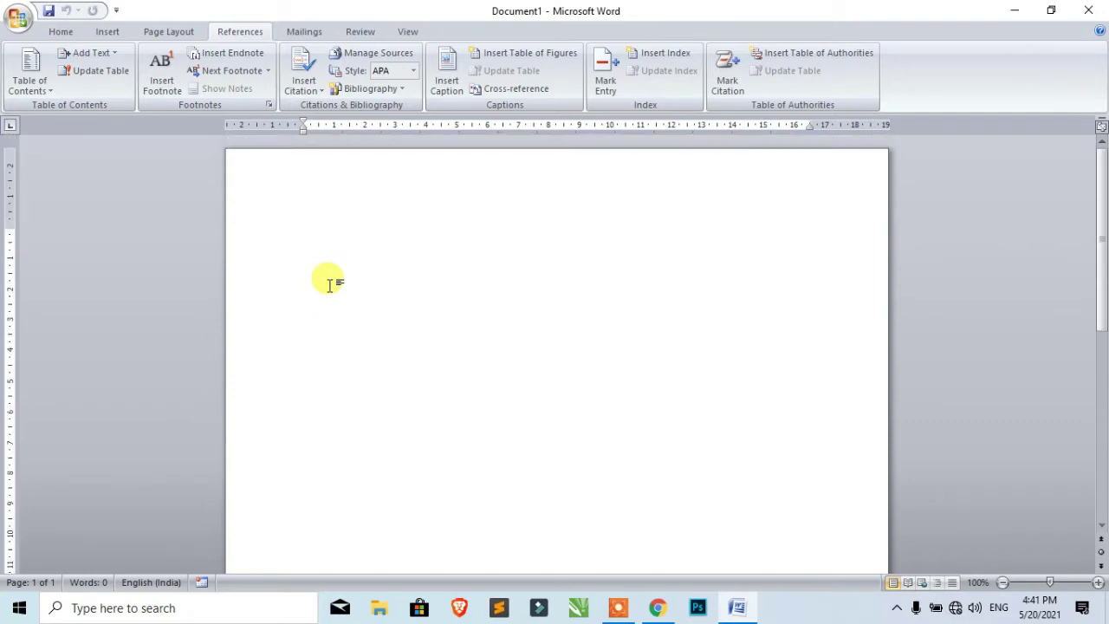
pyautogui.write('=rand')
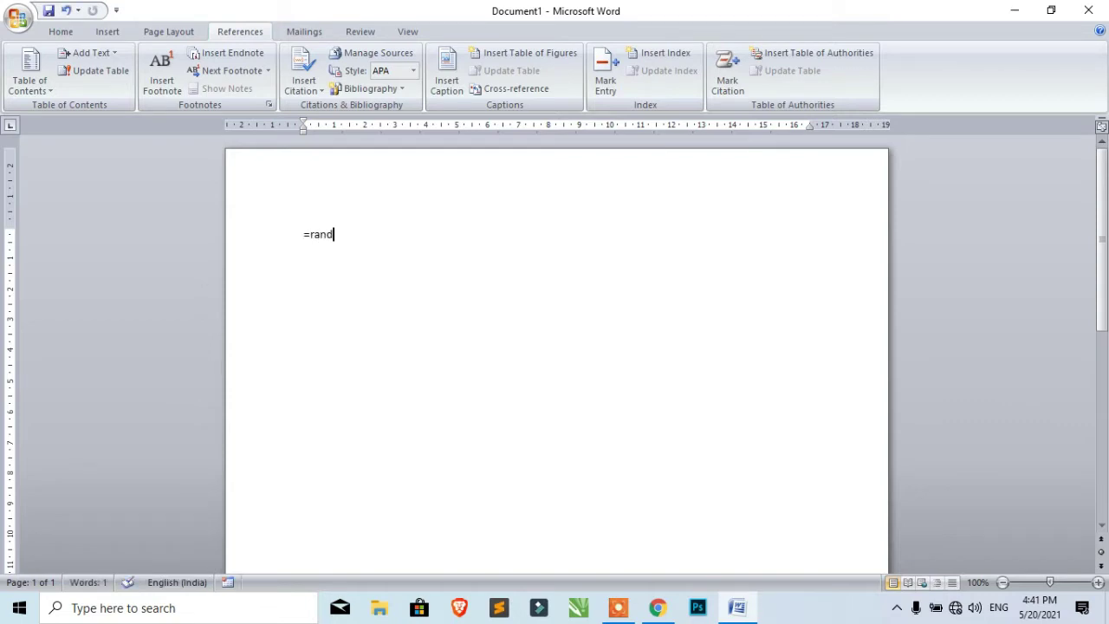
pyautogui.write('()')
pyautogui.press('Return')
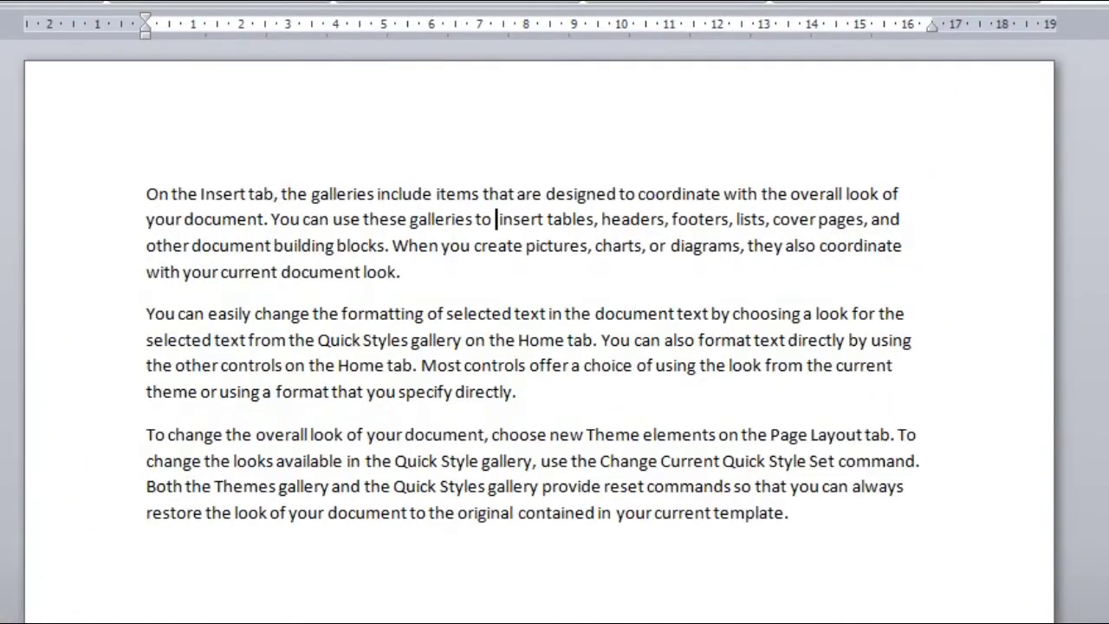
# Insert the word RAM before "insert tables" in the first paragraph
pyautogui.write('RAM')
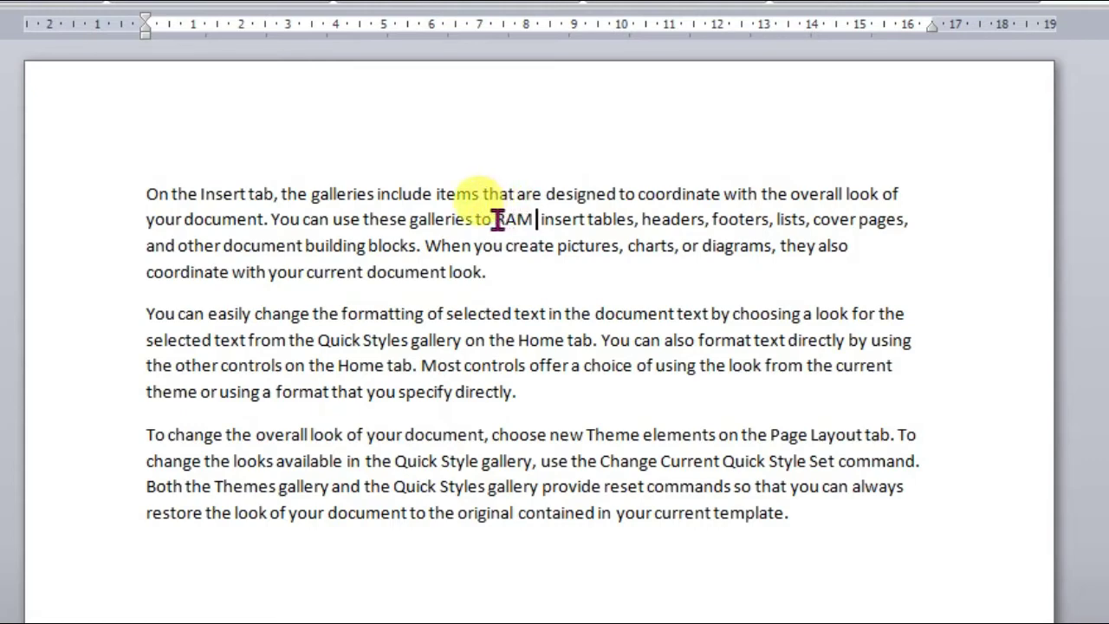
pyautogui.moveTo(496, 219); pyautogui.dragTo(528, 219)
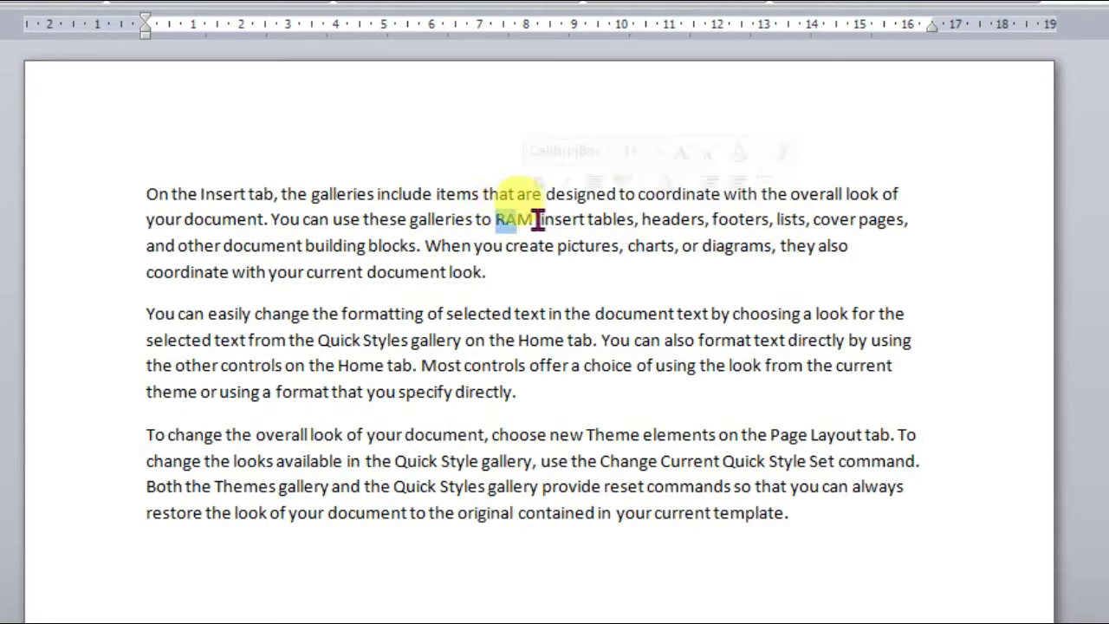
pyautogui.click(527, 220)
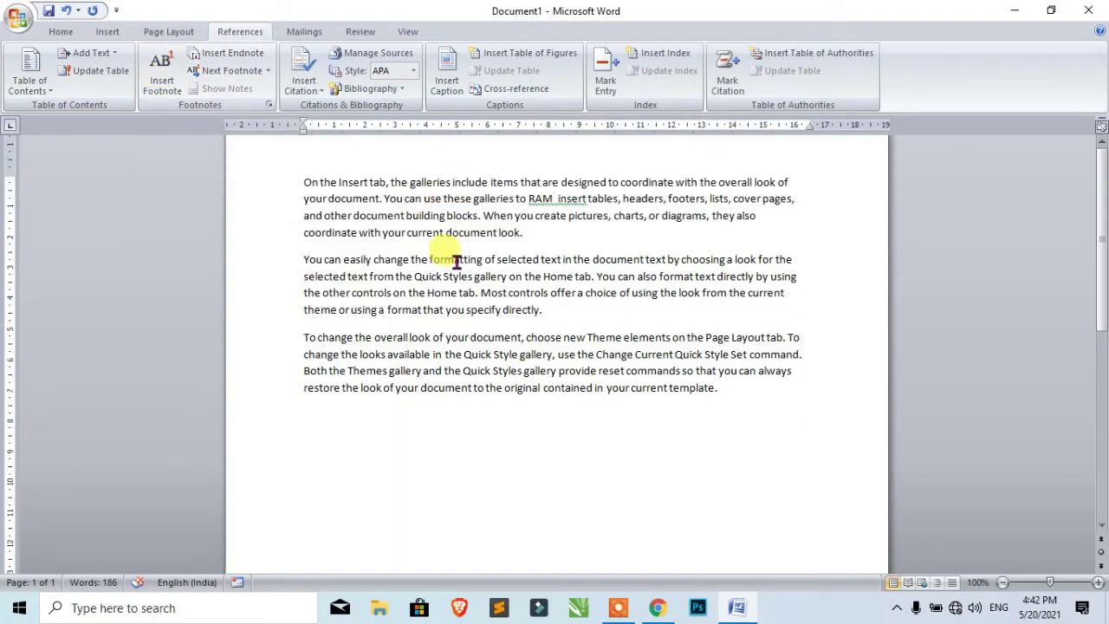
# Add a footnote to RAM in the first paragraph with the text "Random access memory"
pyautogui.scroll(-10, 468, 382)
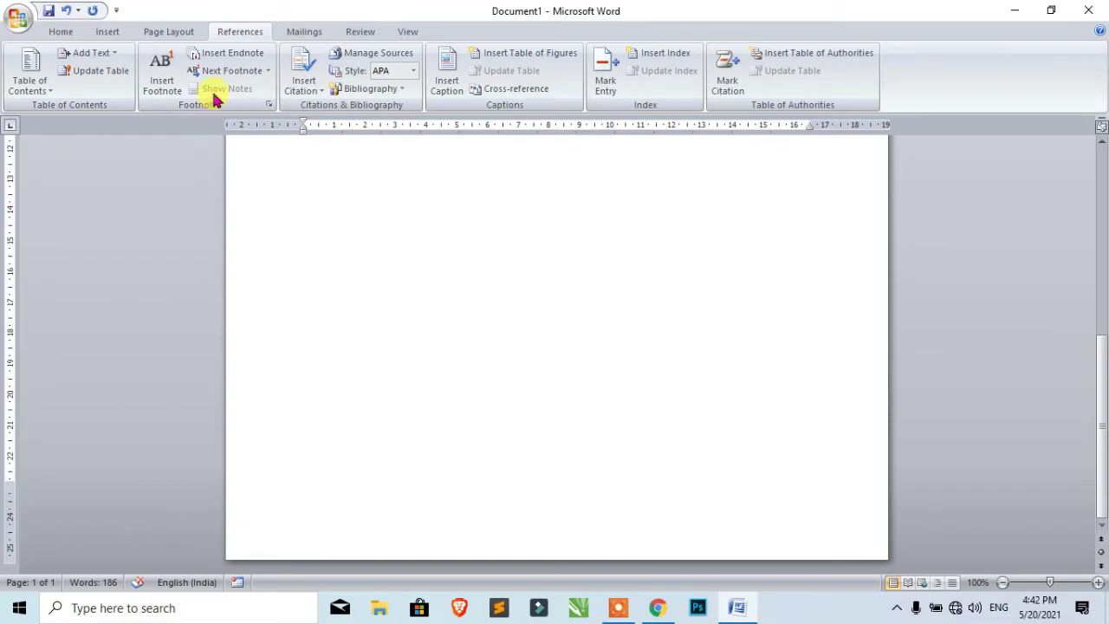
pyautogui.scroll(6, 381, 312)
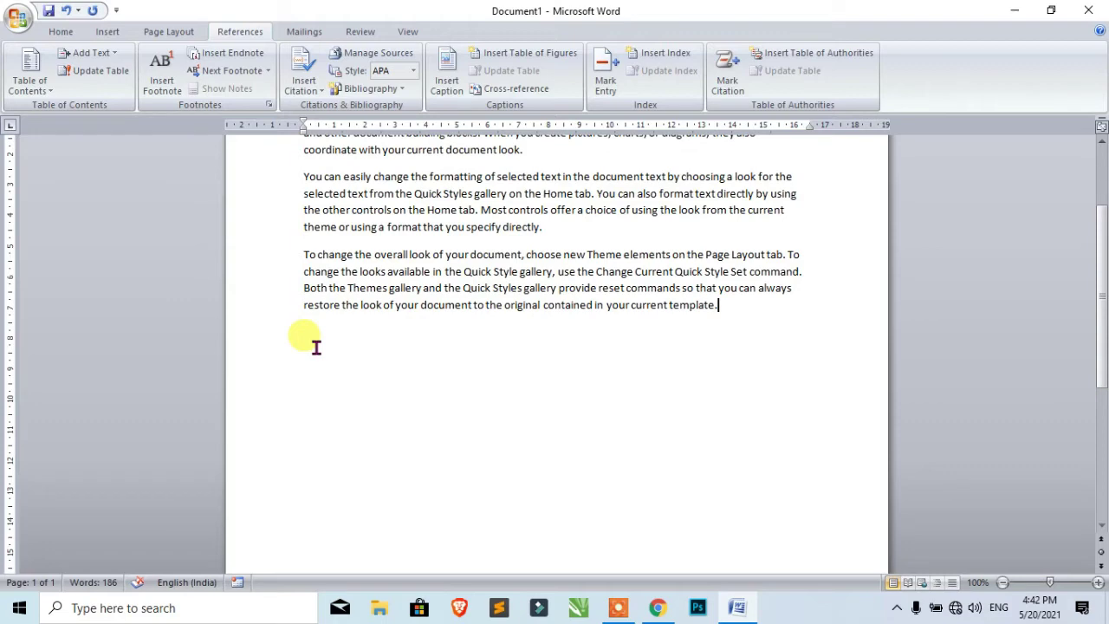
pyautogui.scroll(1, 659, 321)
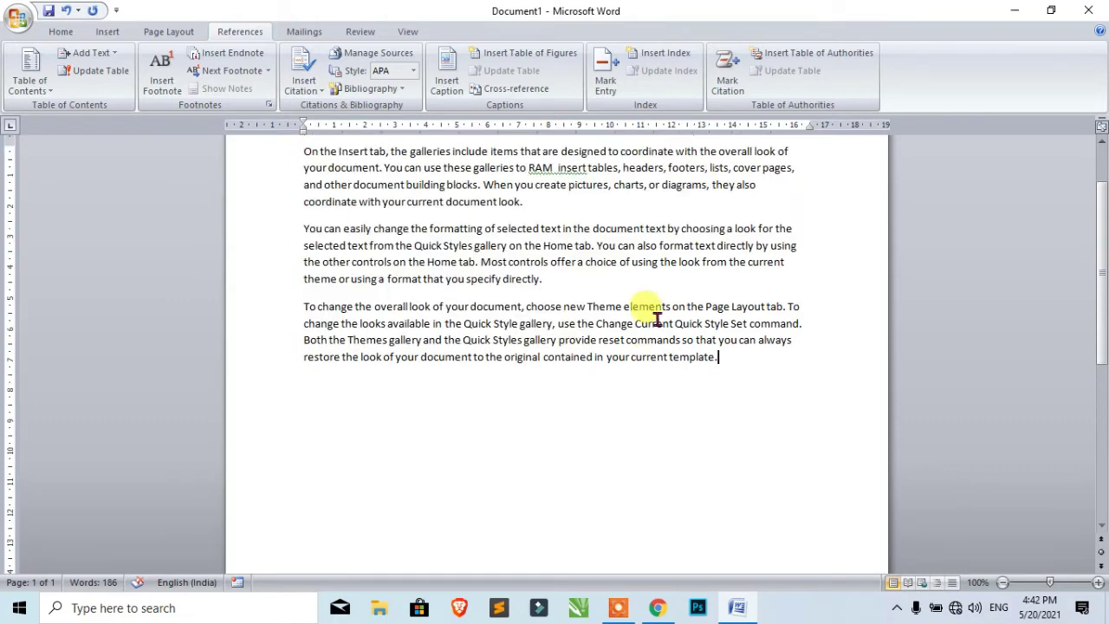
pyautogui.scroll(1, 659, 321)
pyautogui.click(552, 220)
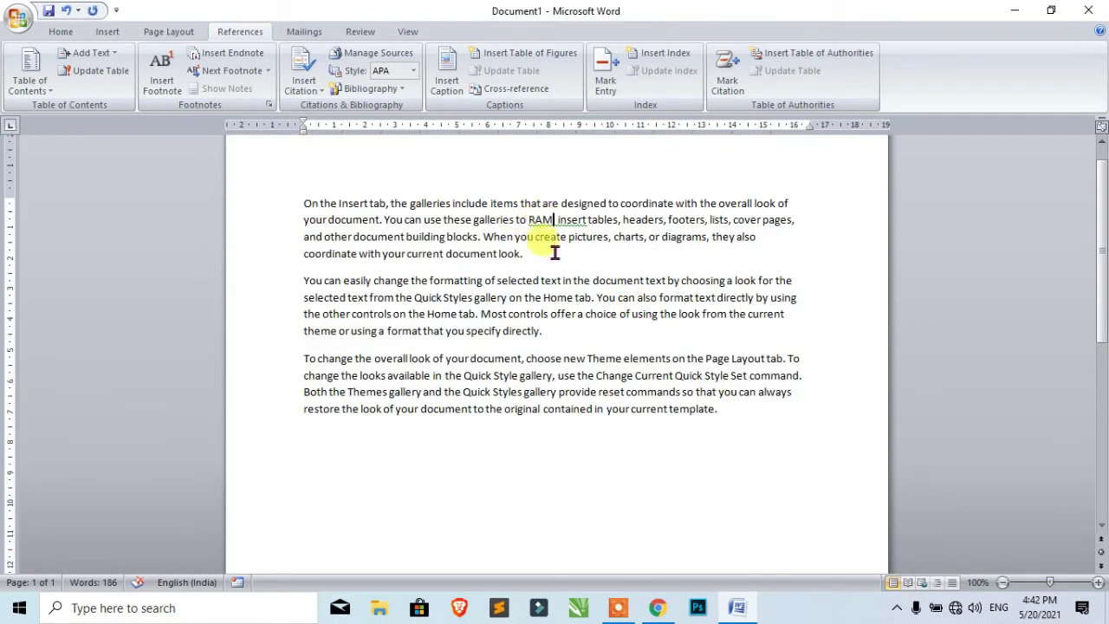
pyautogui.click(174, 88)
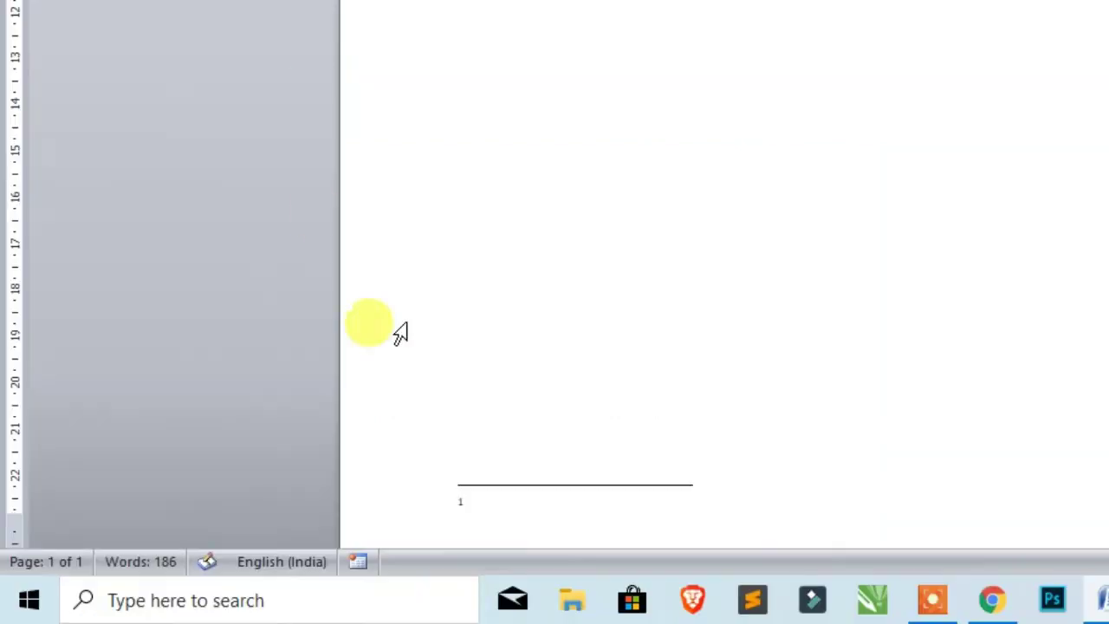
pyautogui.scroll(-2, 515, 508)
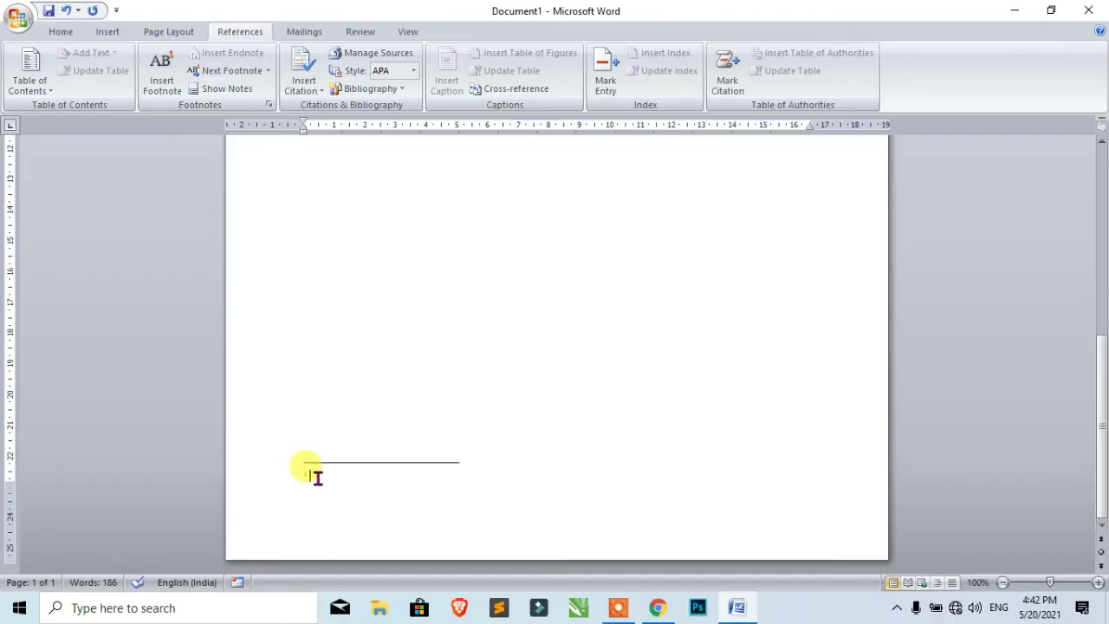
pyautogui.write('Random access memory')
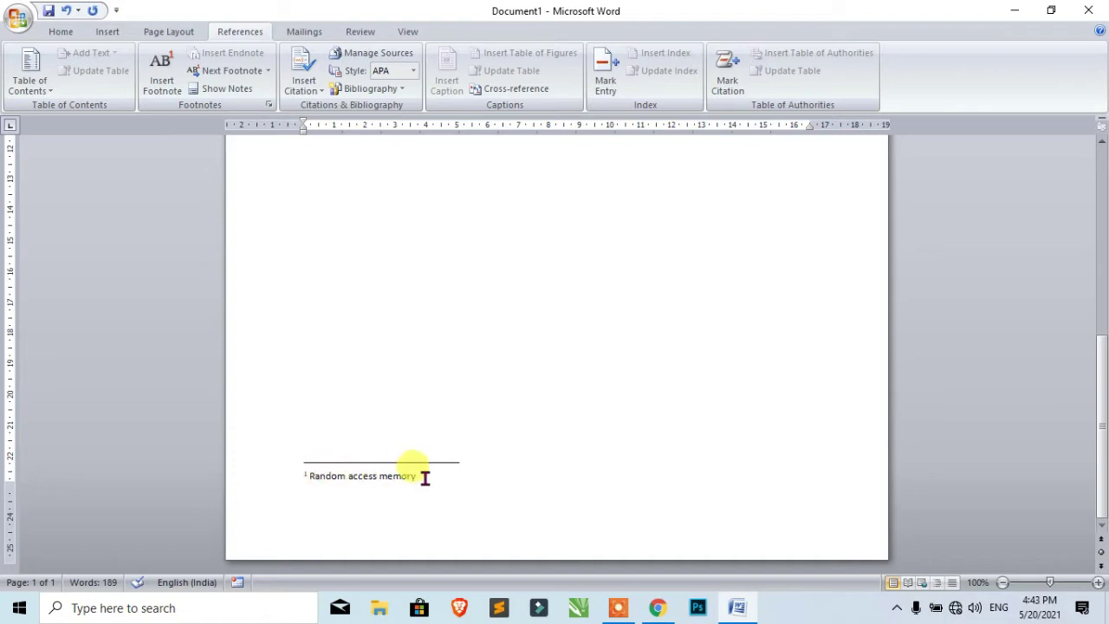
# Check the RAM footnote by previewing its text and jumping from the reference mark to the note and back
pyautogui.scroll(6, 426, 476)
pyautogui.scroll(2, 426, 476)
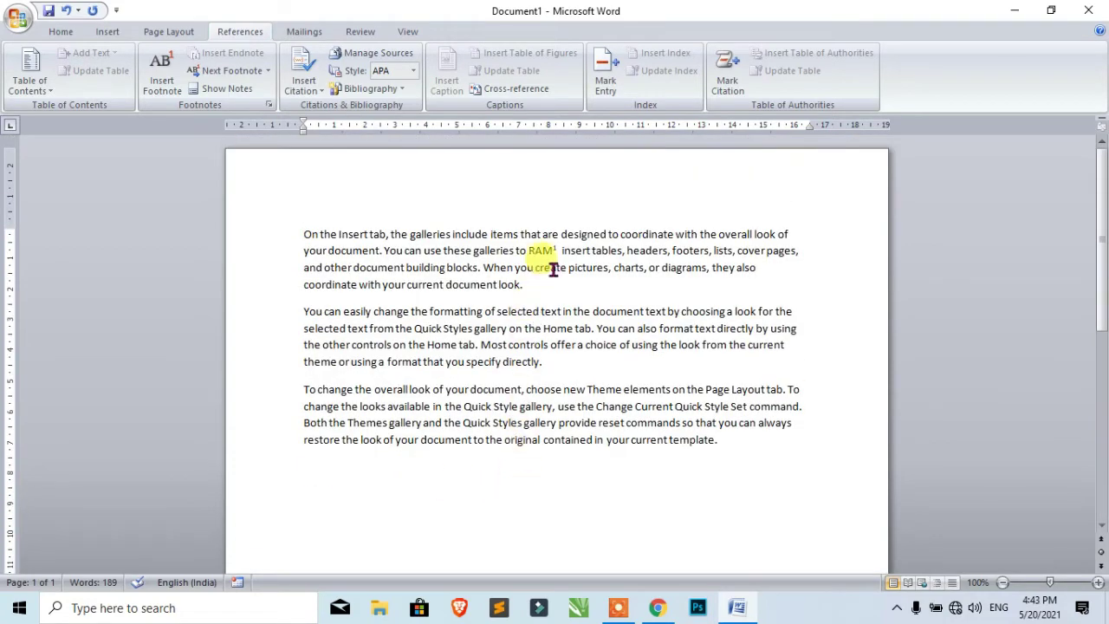
pyautogui.moveTo(541, 247)
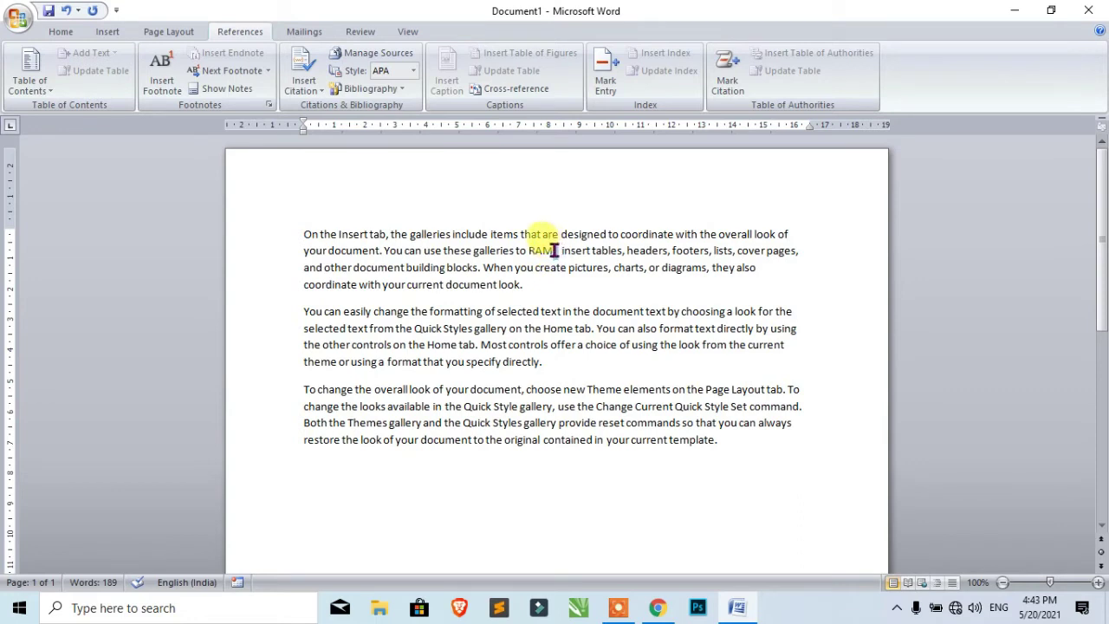
pyautogui.click(554, 250)
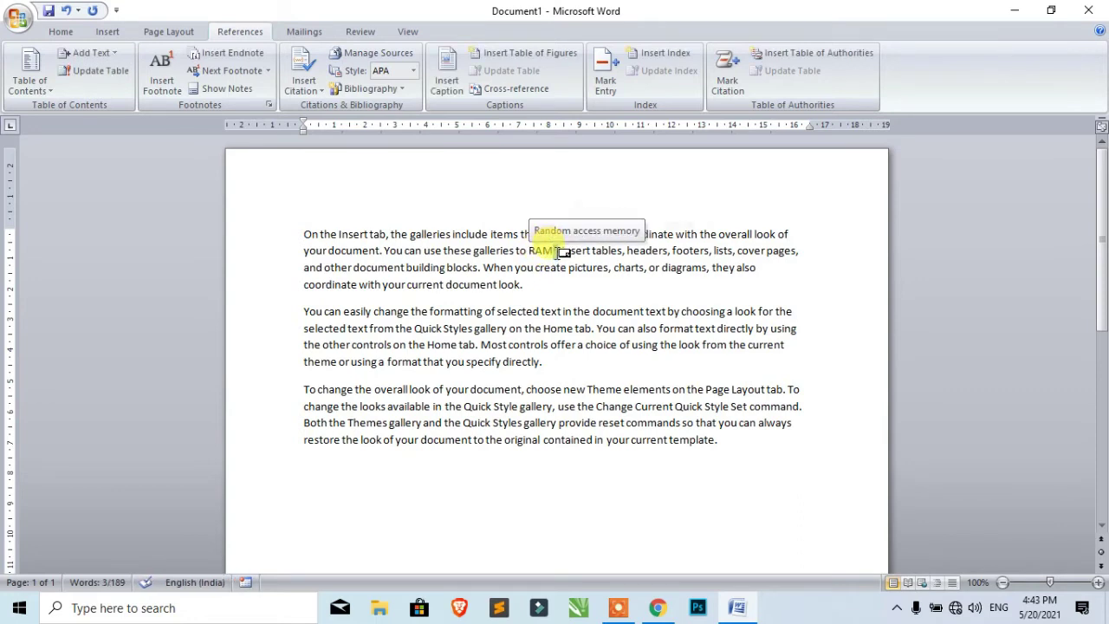
pyautogui.doubleClick(556, 252)
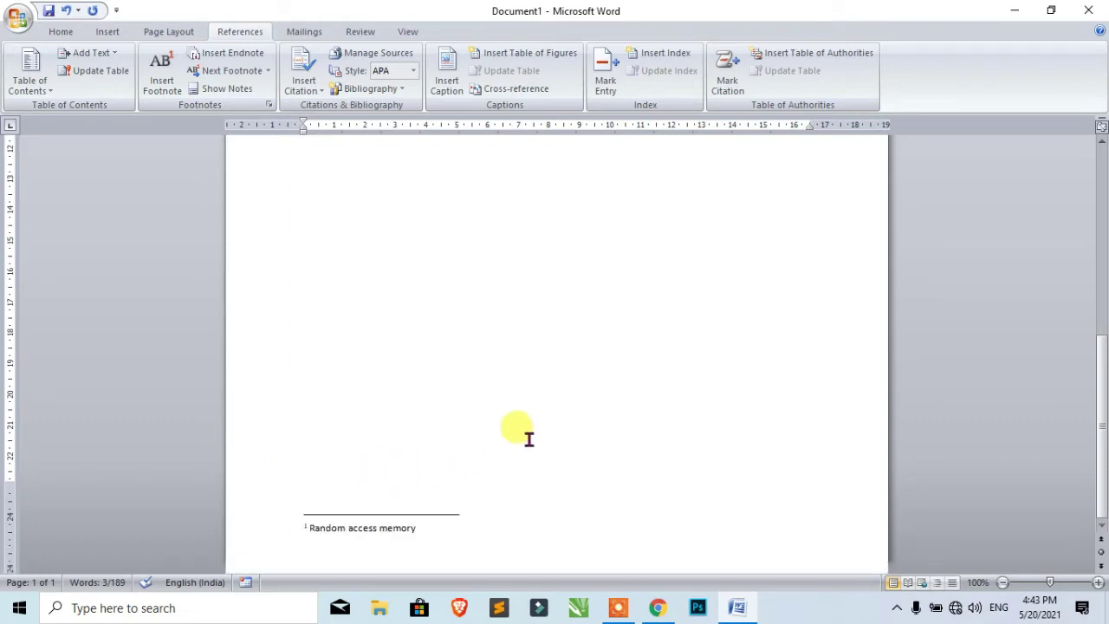
pyautogui.scroll(10, 514, 439)
pyautogui.moveTo(543, 251)
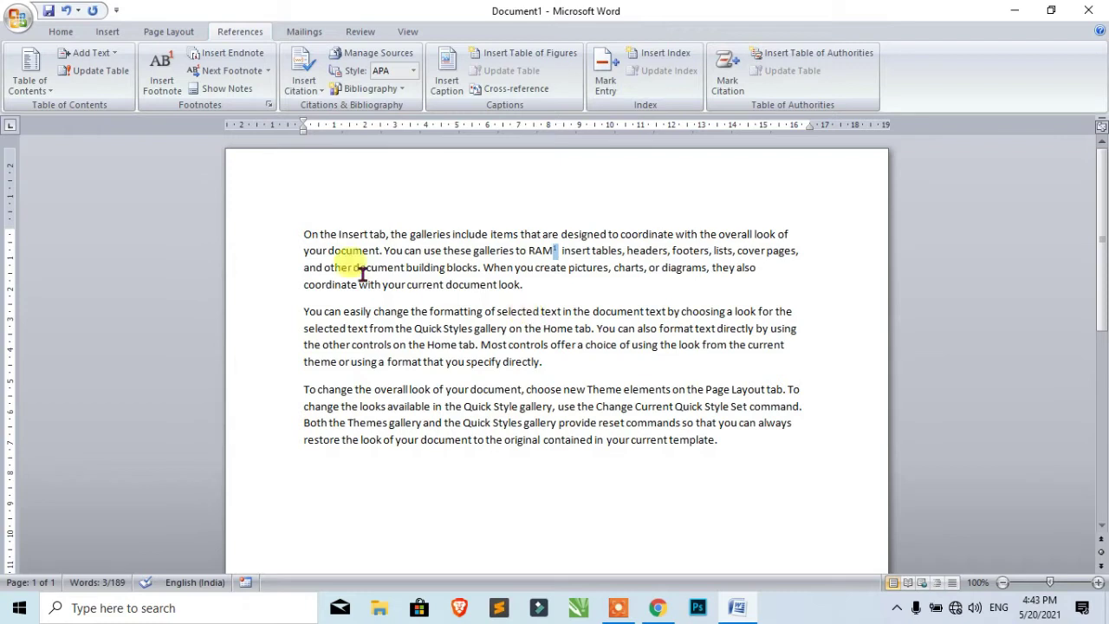
# Append SBI to the end of the first paragraph and give it a footnote reading "State bank of India"
pyautogui.click(523, 286)
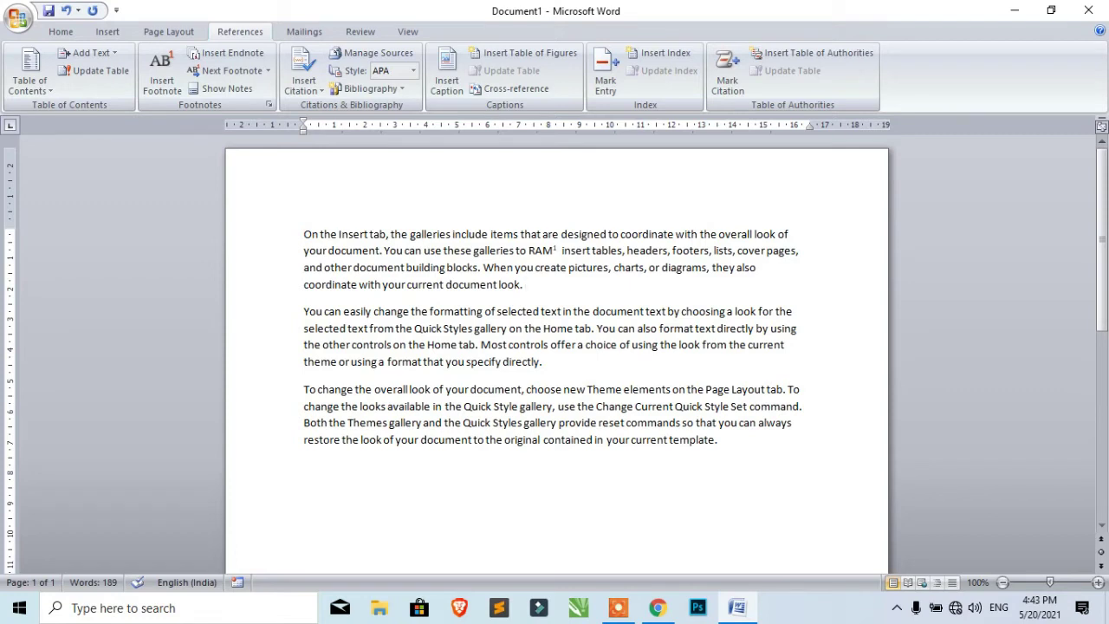
pyautogui.write('SBI')
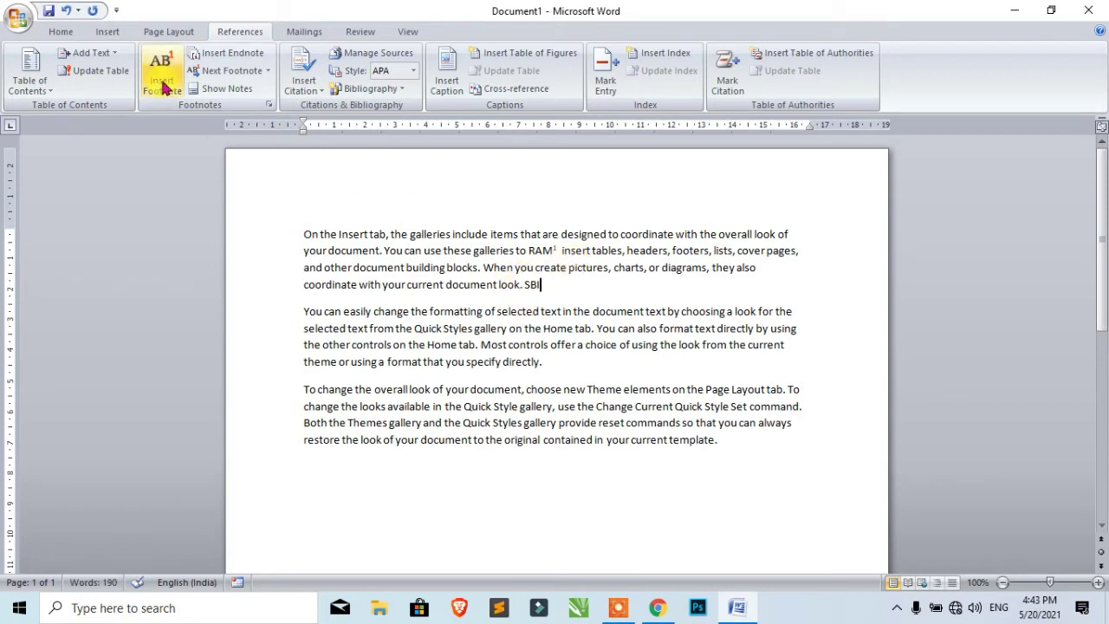
pyautogui.click(160, 73)
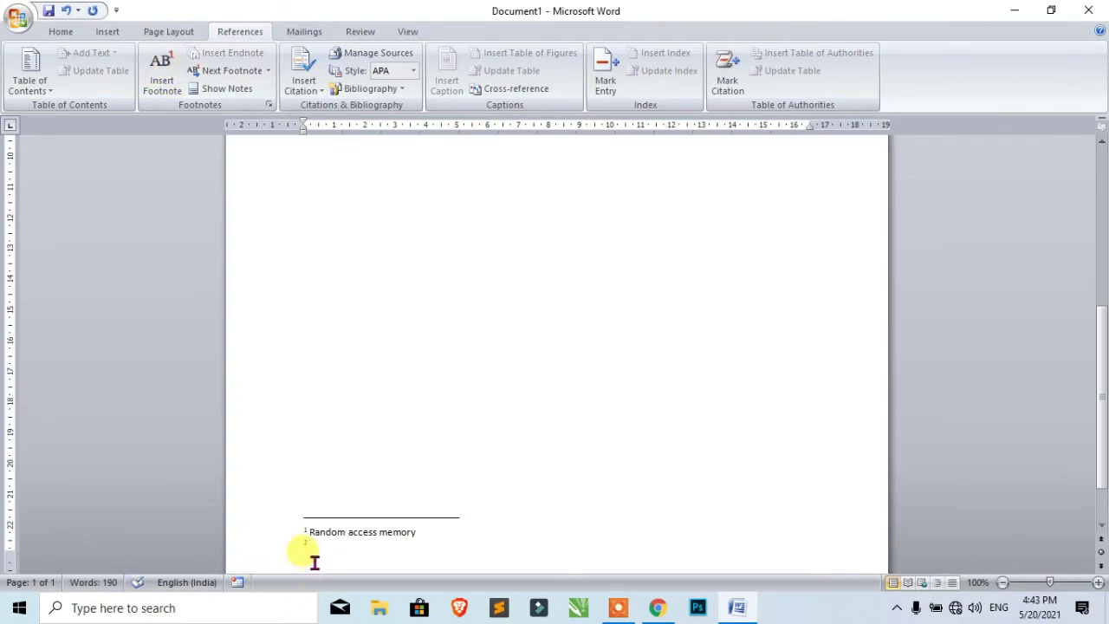
pyautogui.write('State bank of india')
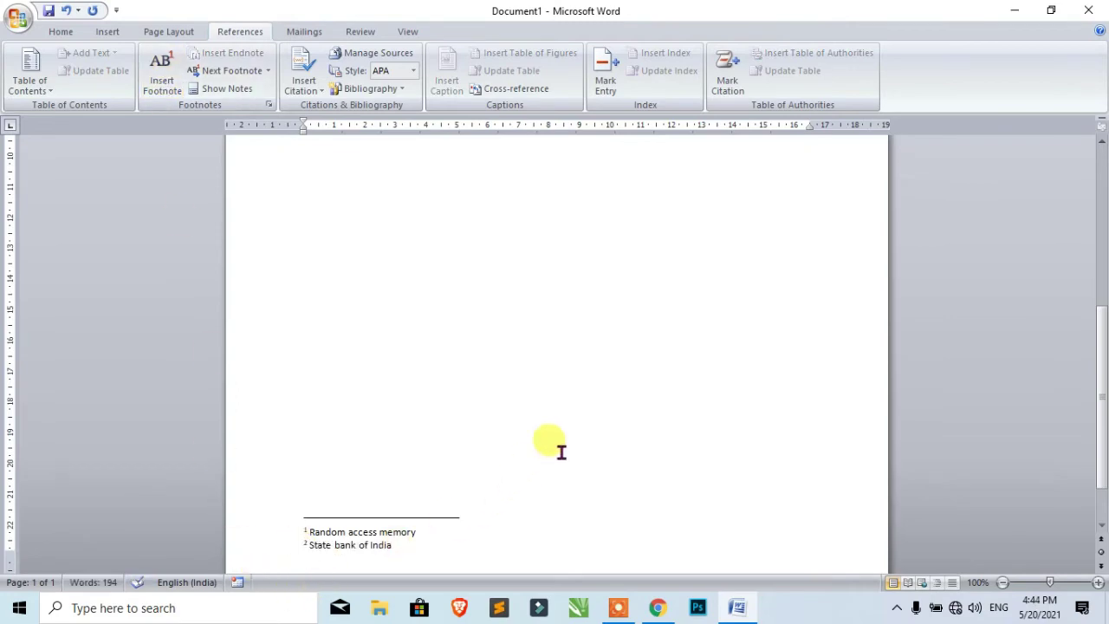
pyautogui.scroll(10, 562, 448)
pyautogui.moveTo(538, 284)
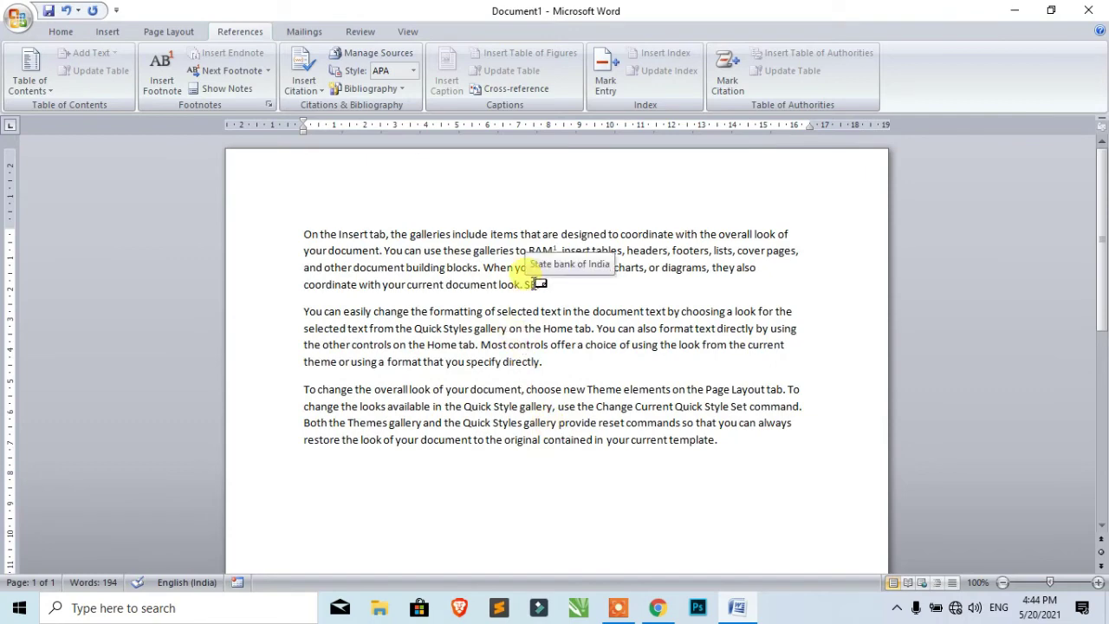
pyautogui.scroll(-10, 559, 485)
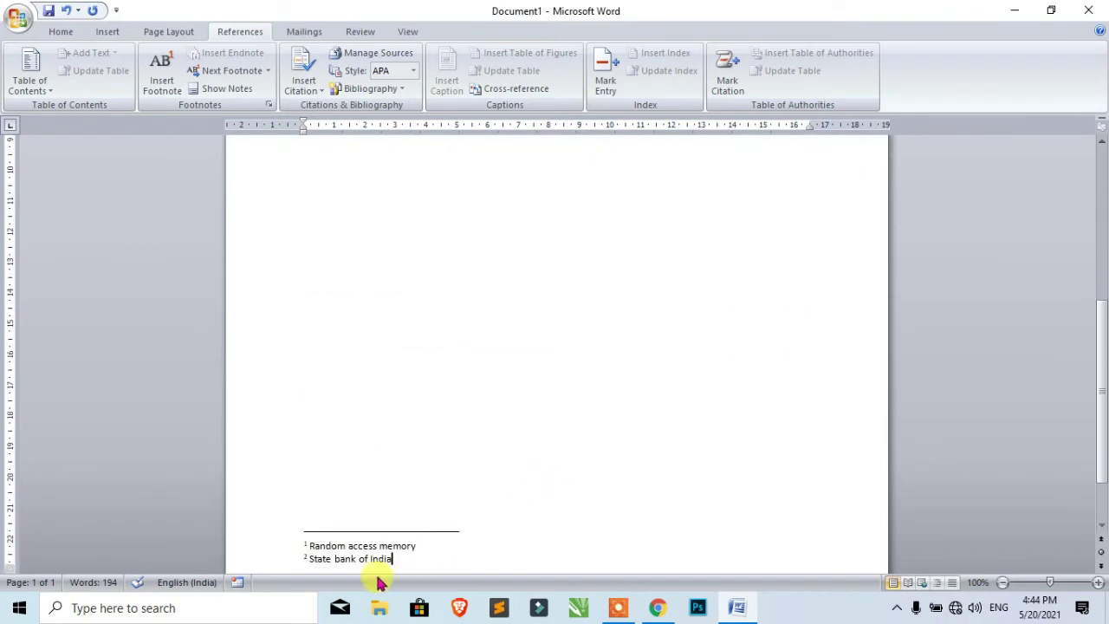
pyautogui.scroll(10, 485, 512)
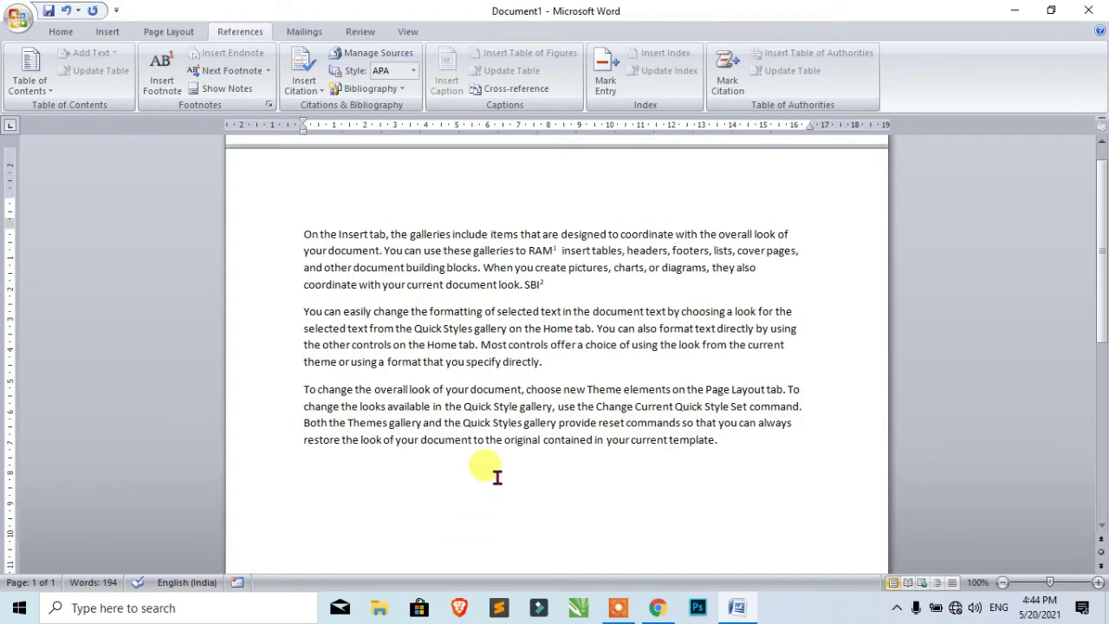
# Append NTV to the end of the second paragraph and give it an endnote reading "Nitin tech vision"
pyautogui.click(563, 365)
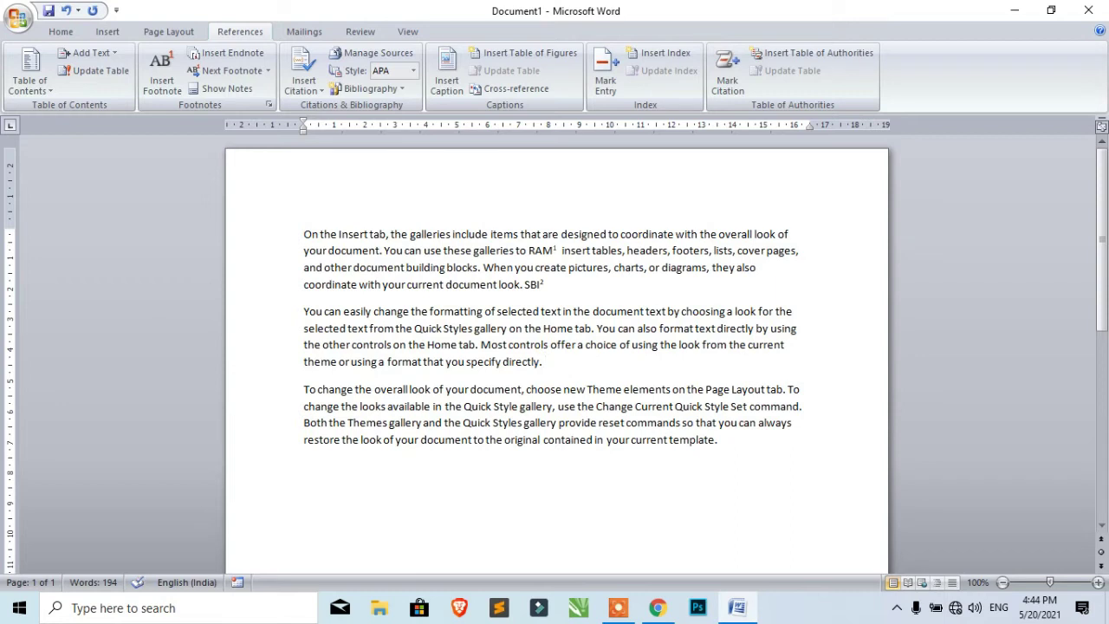
pyautogui.write('NT')
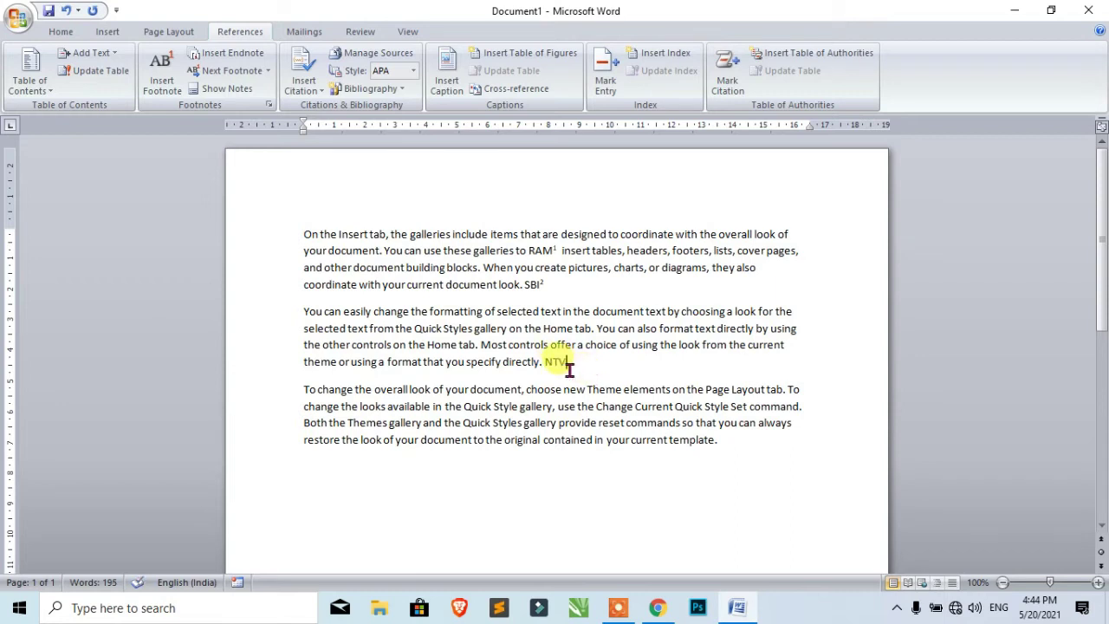
pyautogui.write('V')
pyautogui.click(233, 56)
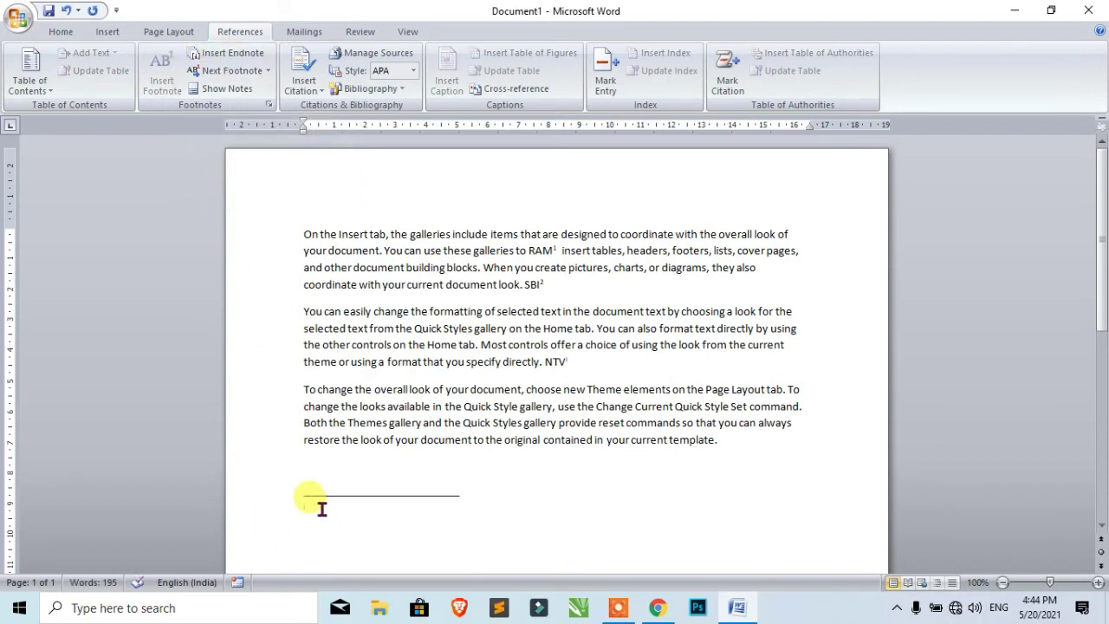
pyautogui.write('Nitin tech visiomn')
pyautogui.press('BackSpace')
pyautogui.press('BackSpace')
pyautogui.write('n')
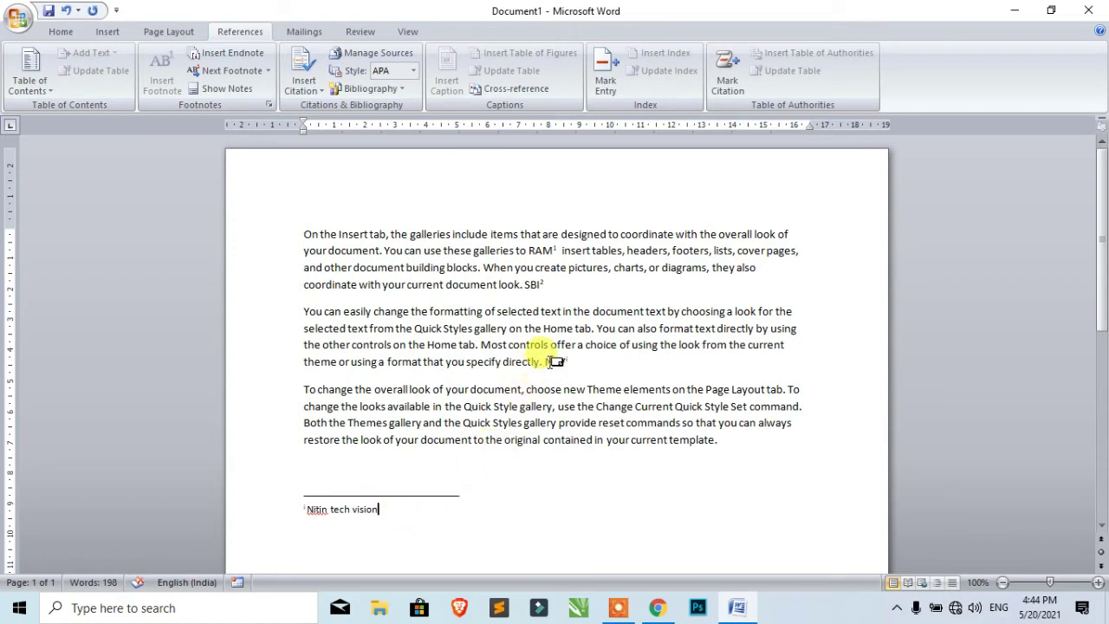
pyautogui.moveTo(554, 361)
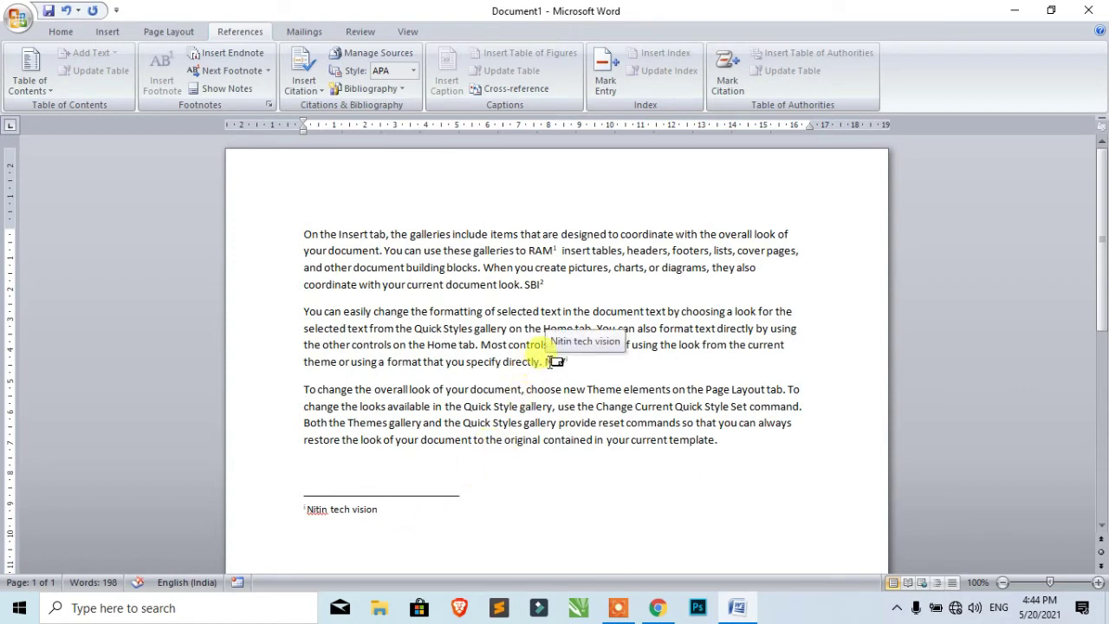
# Move forward and back through the document's footnote references with Next Footnote and Previous Footnote, and view the endnote navigation options
pyautogui.click(230, 72)
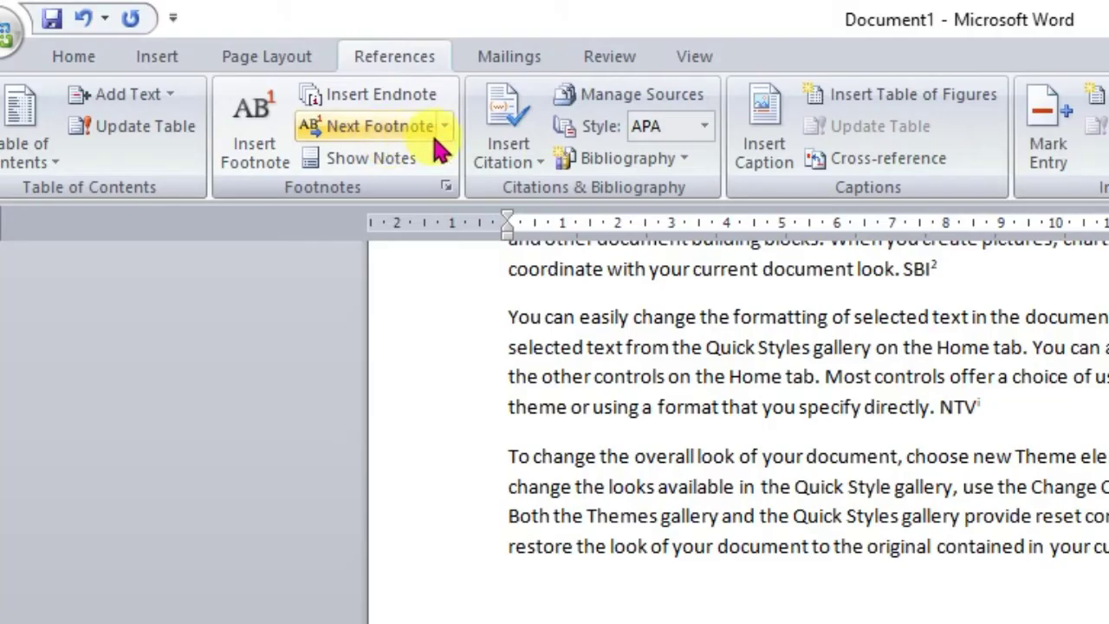
pyautogui.click(445, 127)
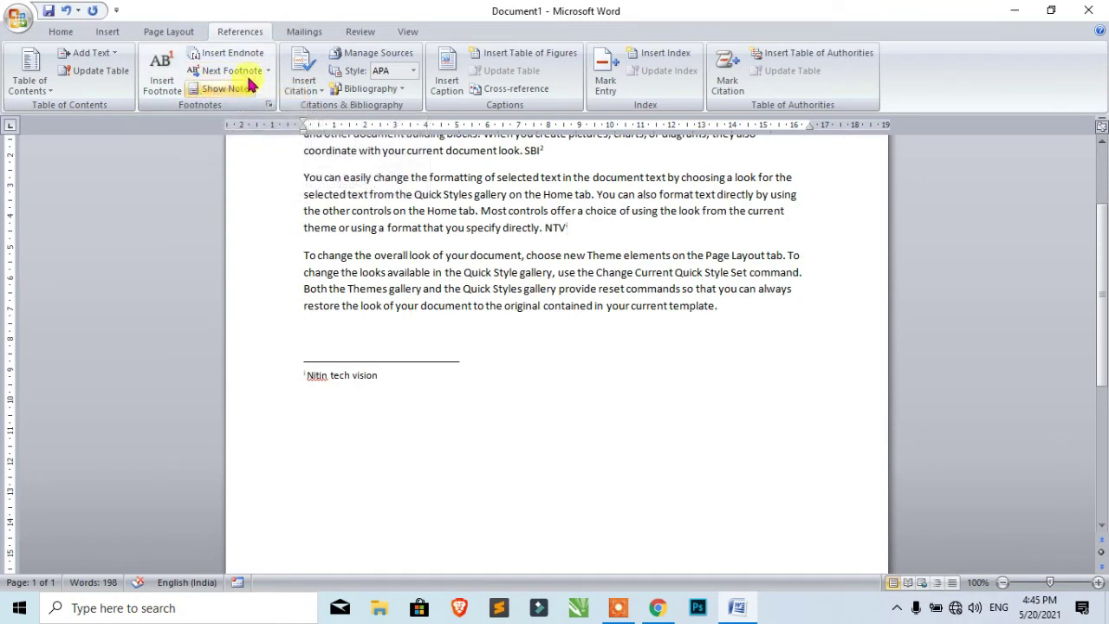
pyautogui.click(268, 70)
pyautogui.click(260, 90)
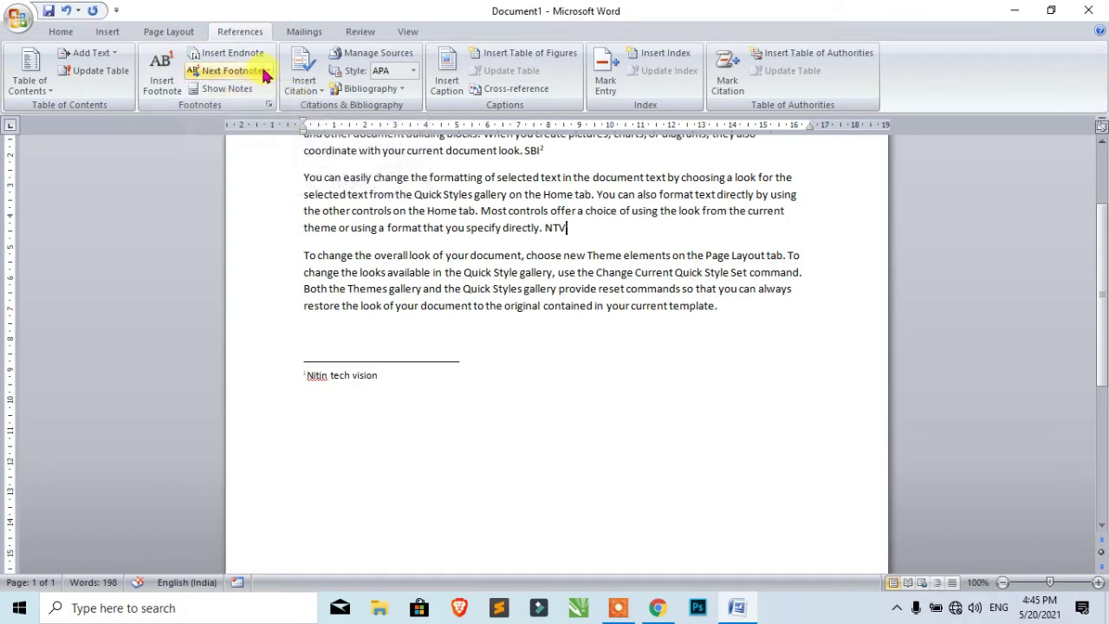
pyautogui.click(268, 70)
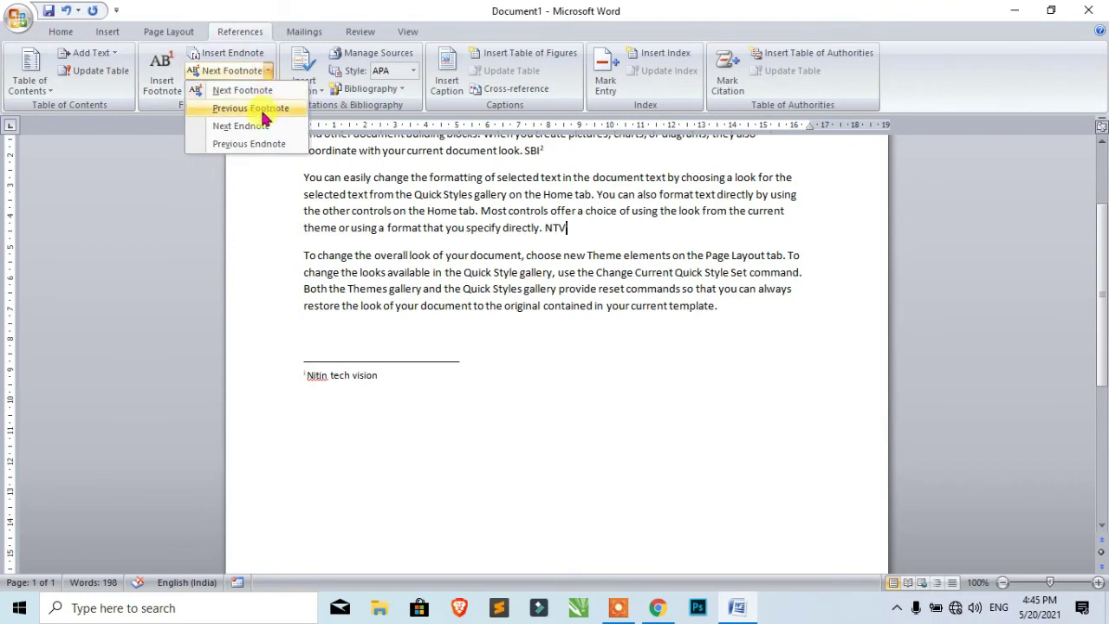
pyautogui.click(262, 109)
pyautogui.click(268, 70)
pyautogui.click(260, 110)
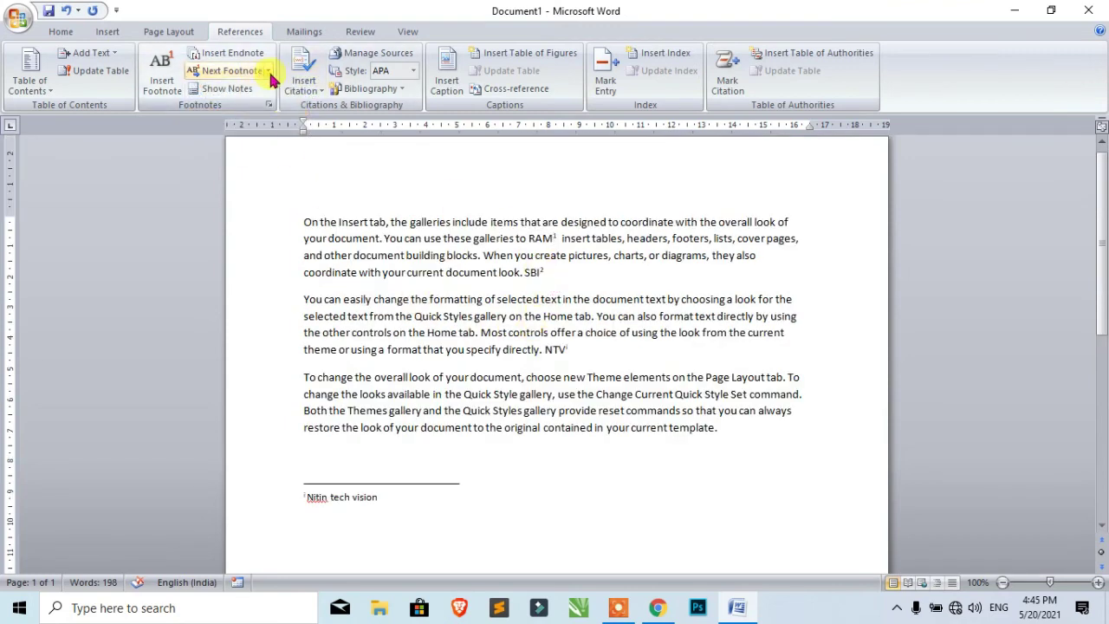
pyautogui.click(267, 71)
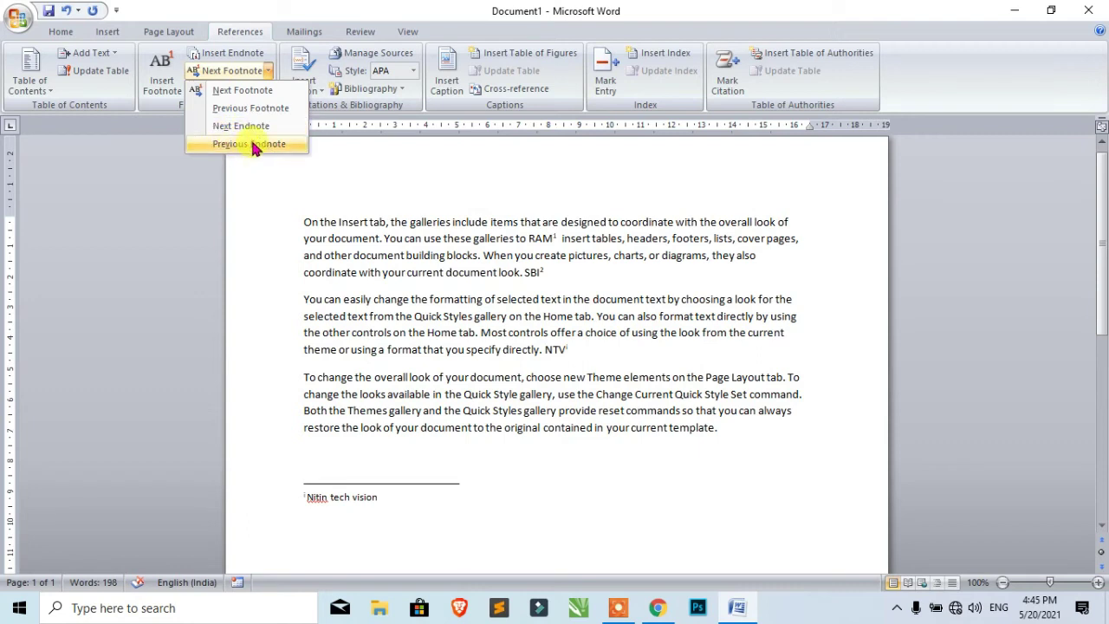
pyautogui.click(321, 210)
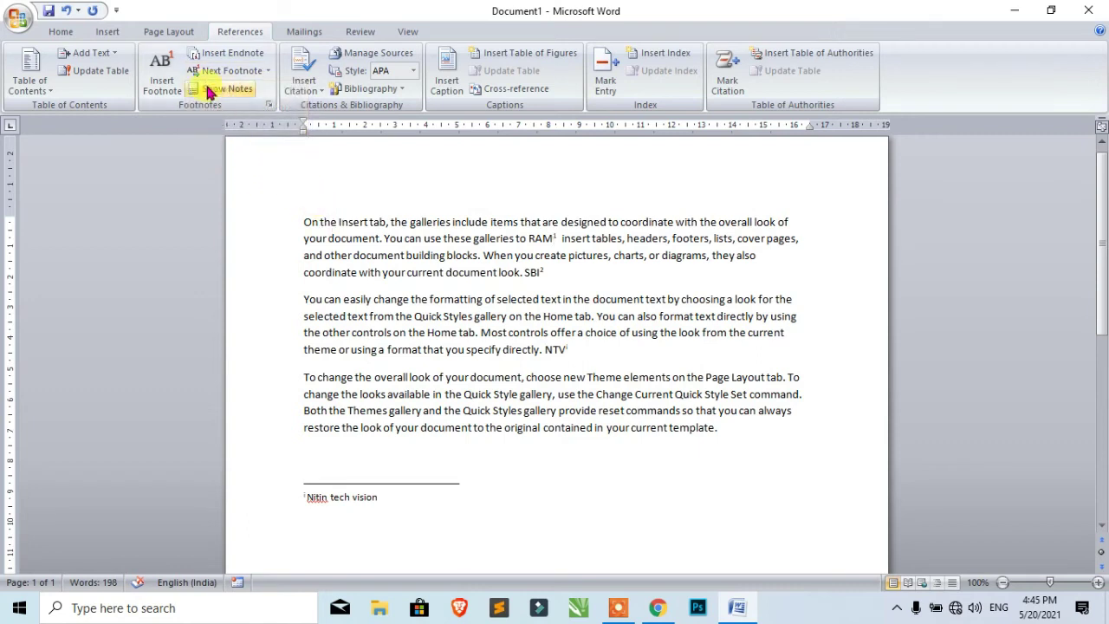
# Use Show Notes to jump from the footnote text at the page end to the body, and repeat it from the NTV reference
pyautogui.scroll(-5, 534, 287)
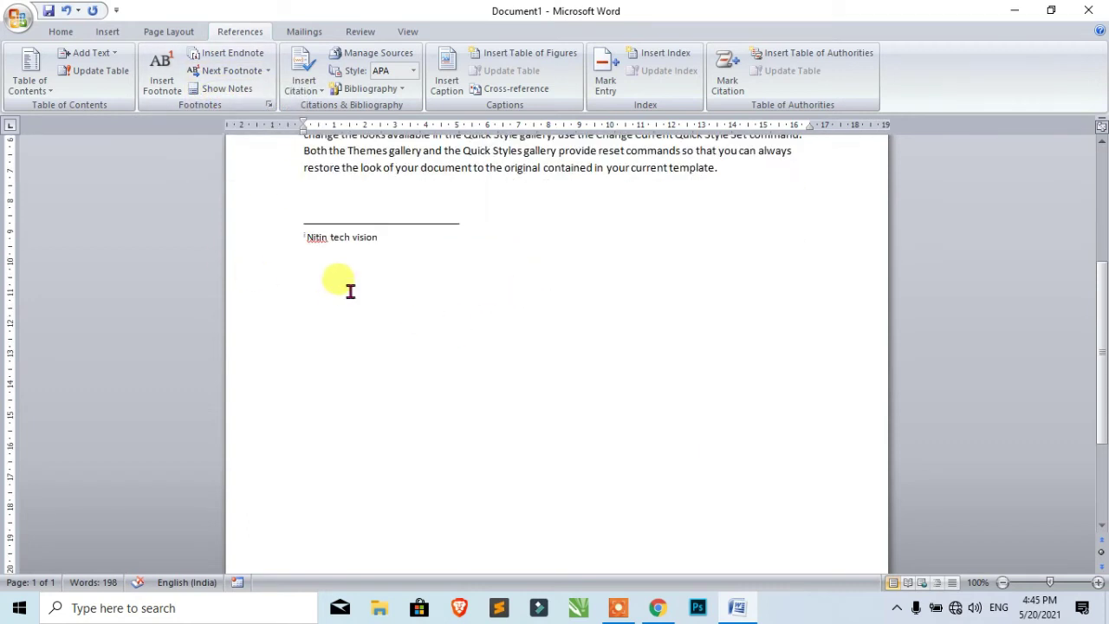
pyautogui.scroll(-4, 350, 291)
pyautogui.click(391, 467)
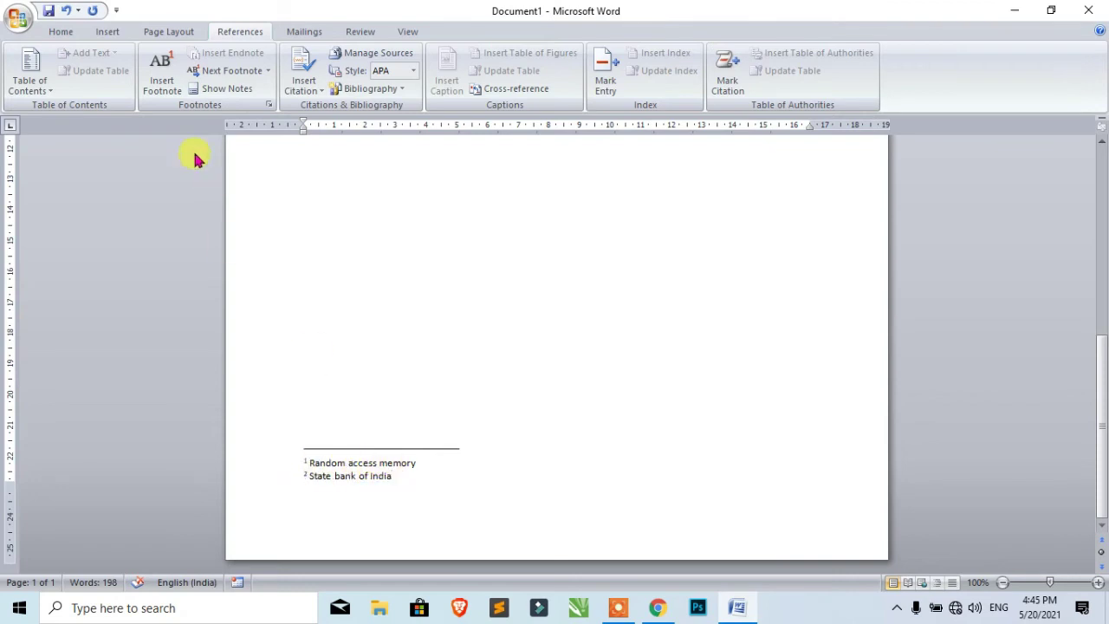
pyautogui.click(222, 91)
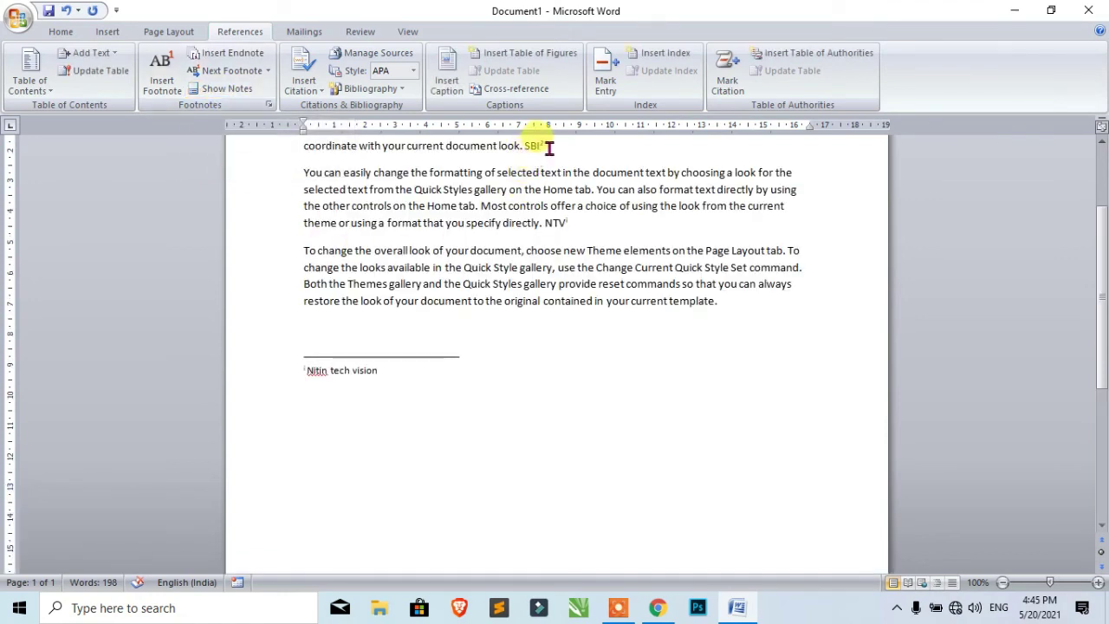
pyautogui.doubleClick(555, 223)
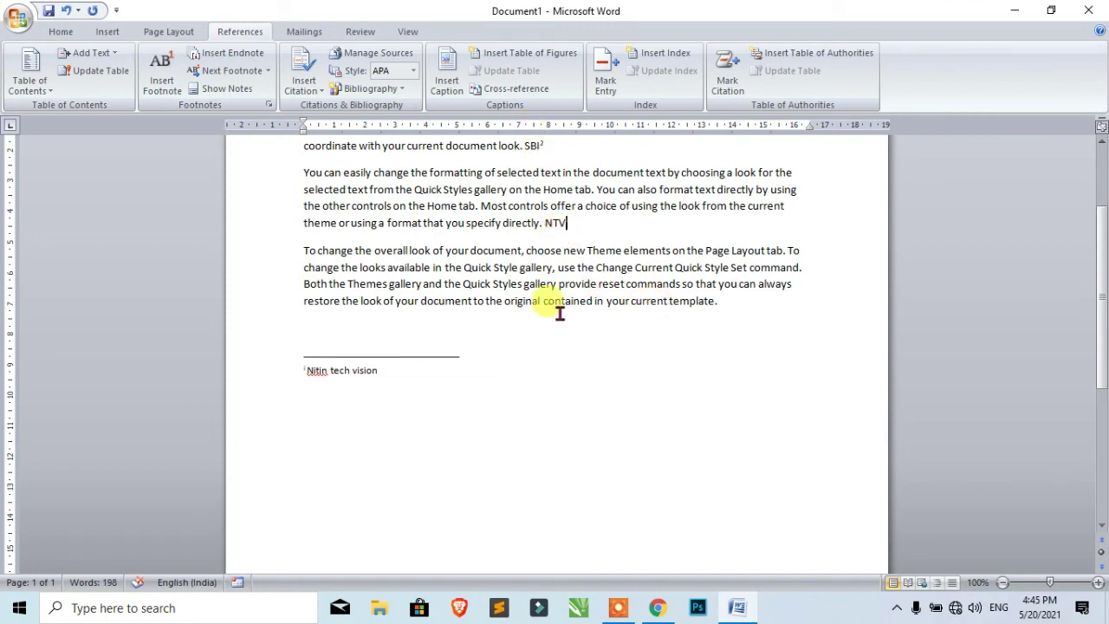
pyautogui.scroll(-7, 525, 309)
pyautogui.click(228, 89)
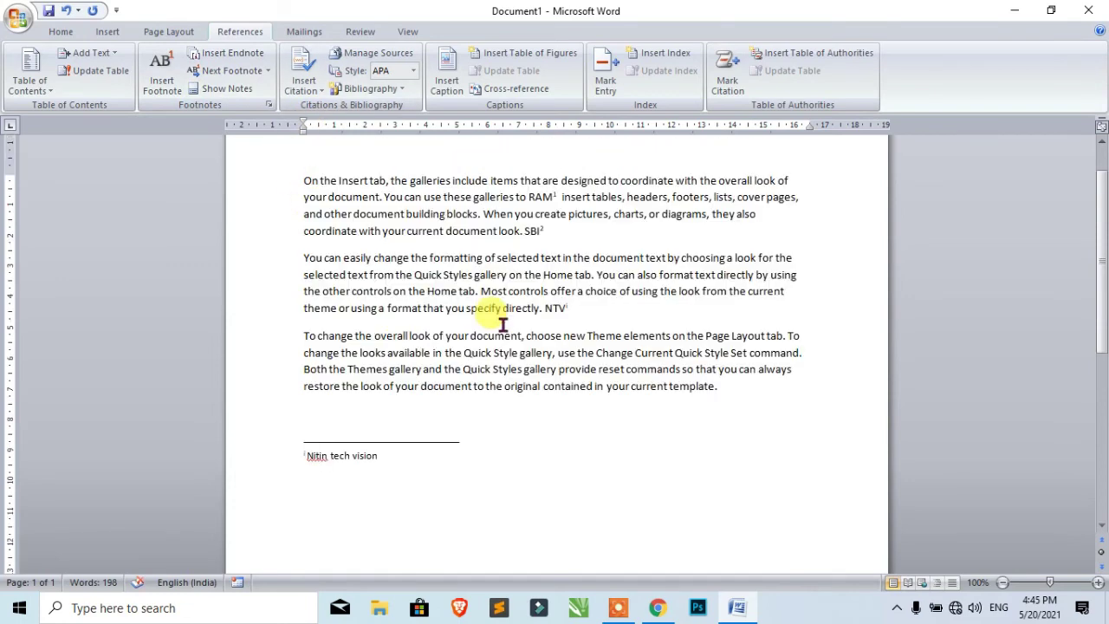
# Delete the footnote reference after SBI and the endnote reference after NTV, and check the page end for the remaining notes
pyautogui.scroll(1, 501, 321)
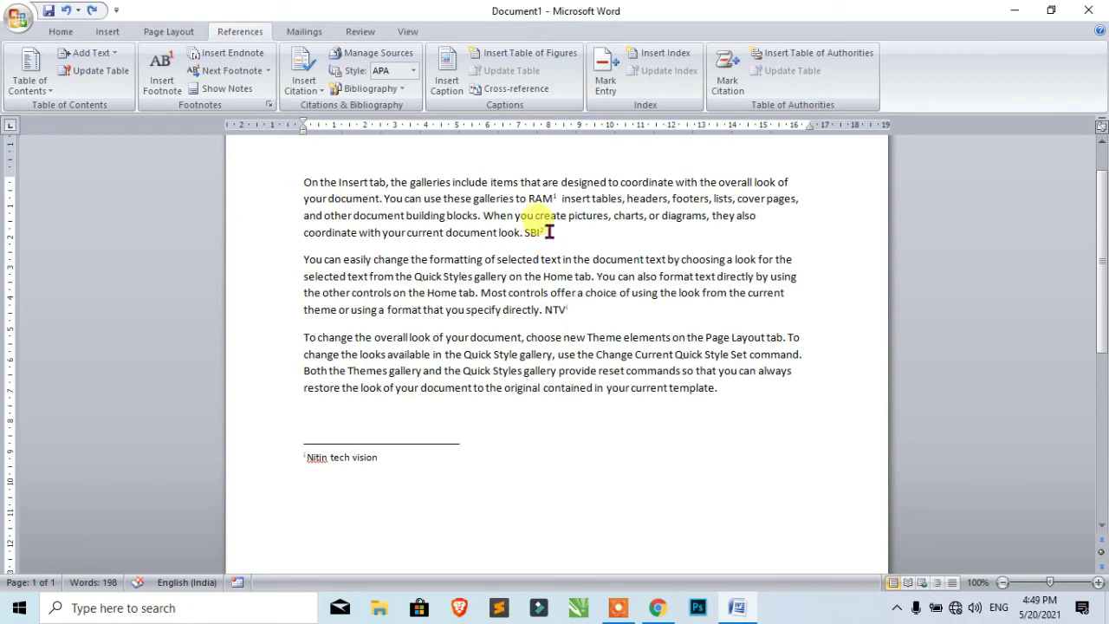
pyautogui.press('Delete')
pyautogui.click(579, 310)
pyautogui.press('BackSpace')
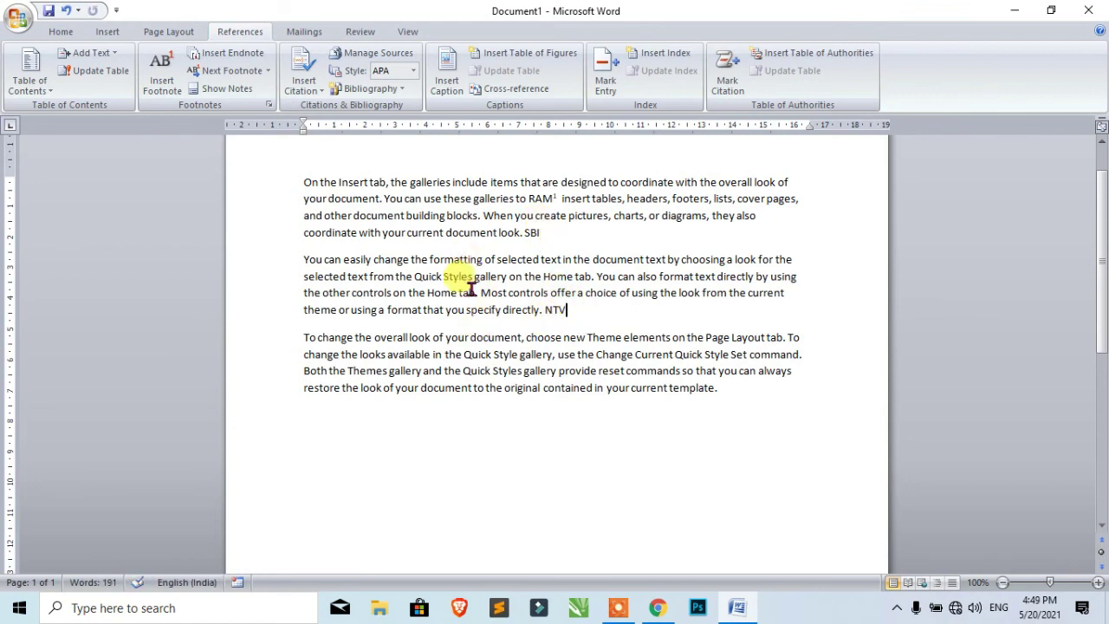
pyautogui.scroll(-10, 364, 446)
pyautogui.scroll(10, 359, 463)
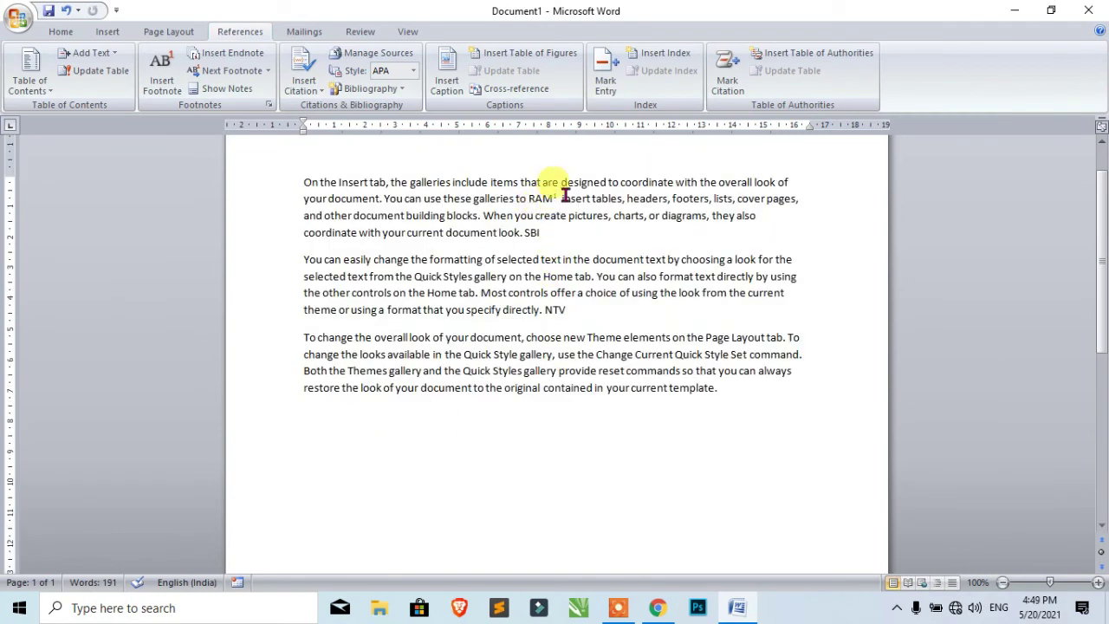
# Delete the footnote reference mark after RAM in the first paragraph and check the rest of the page for leftover notes
pyautogui.click(556, 198)
pyautogui.hotkey('shift', 'Right')
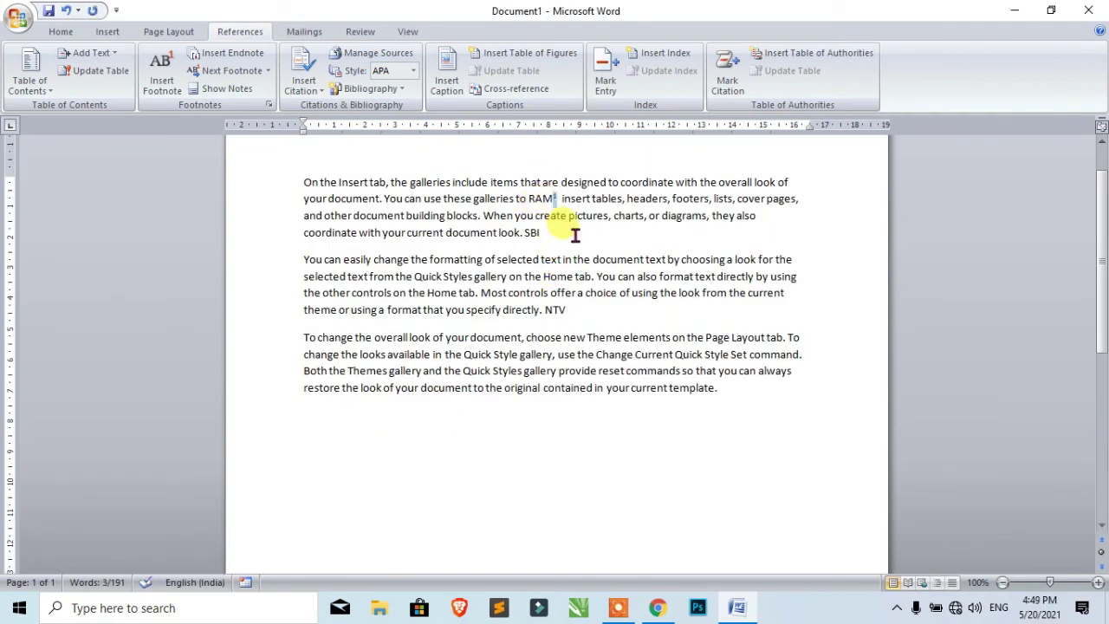
pyautogui.press('Delete')
pyautogui.scroll(-10, 577, 376)
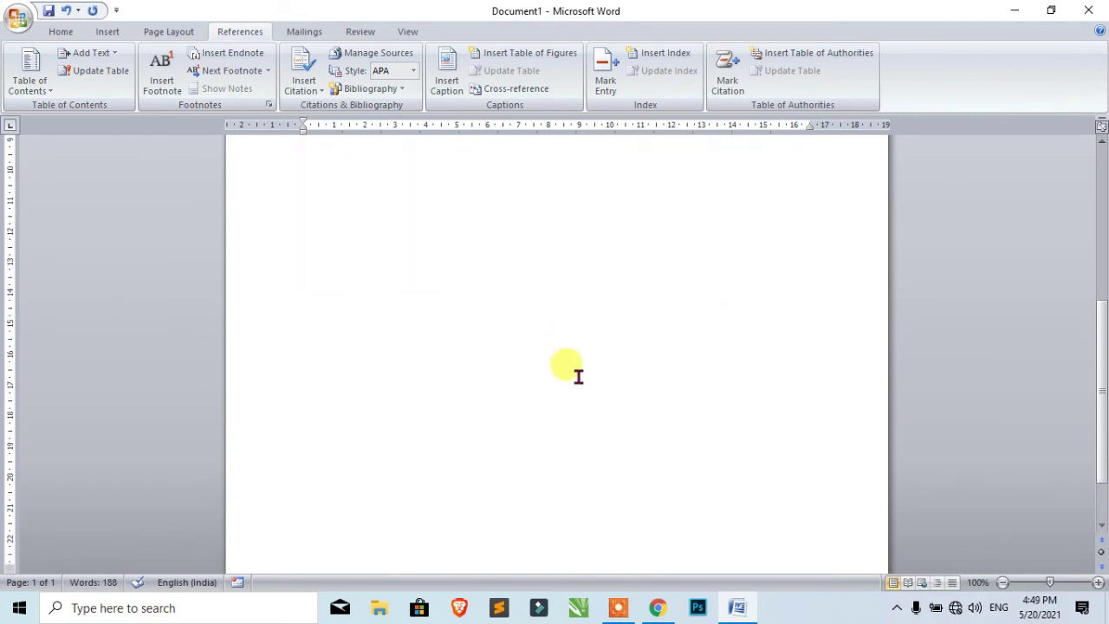
pyautogui.scroll(11, 579, 389)
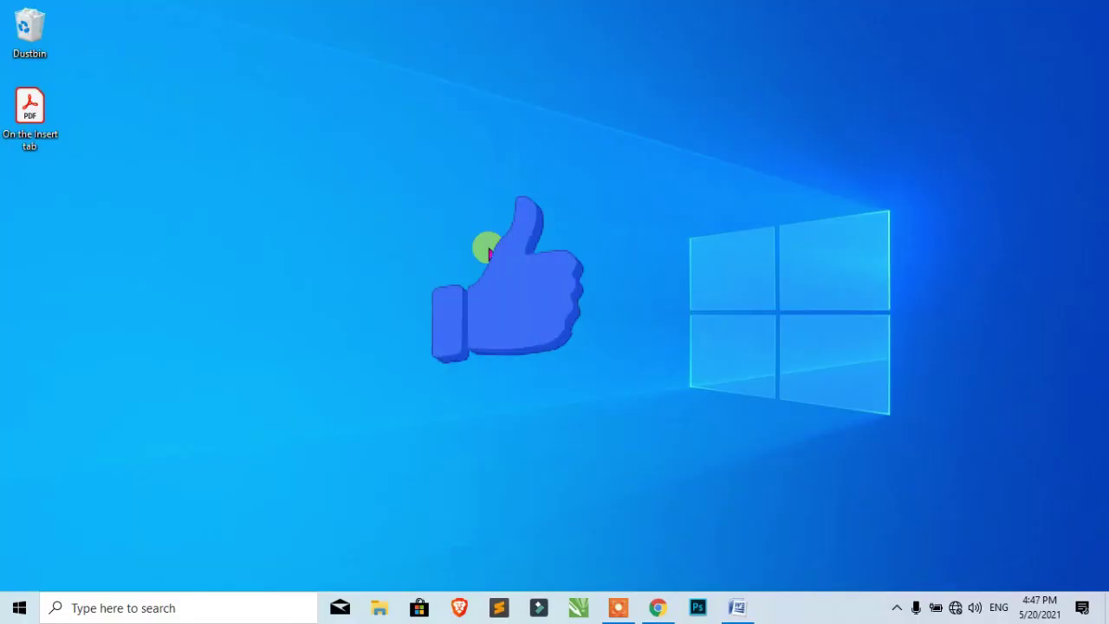